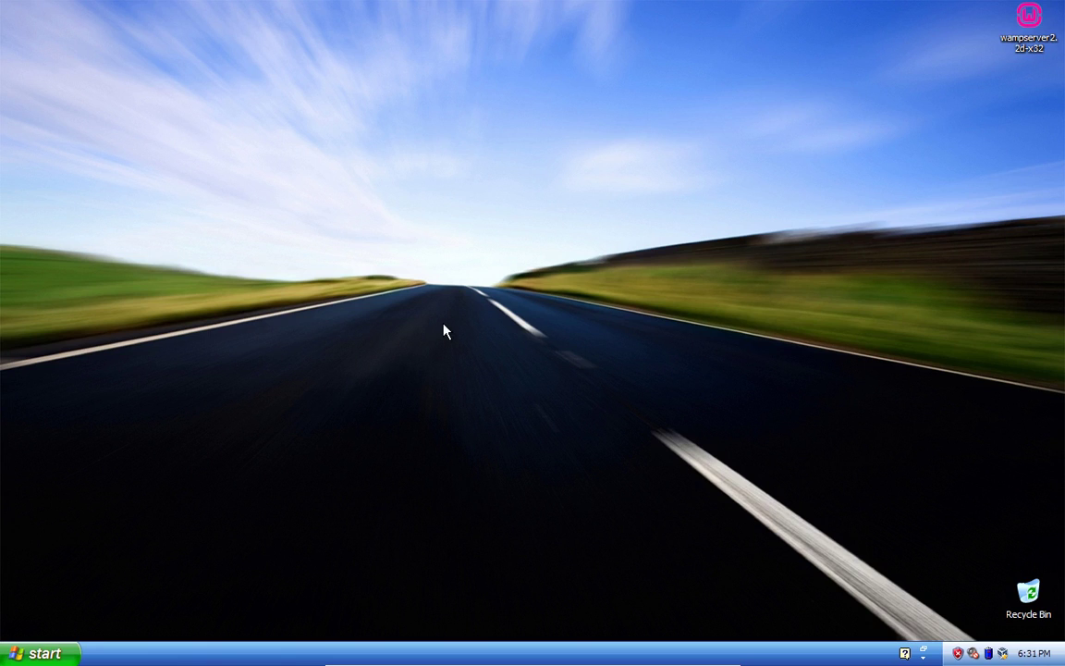
# Open Internet Explorer and go to php.net
pyautogui.press('super')
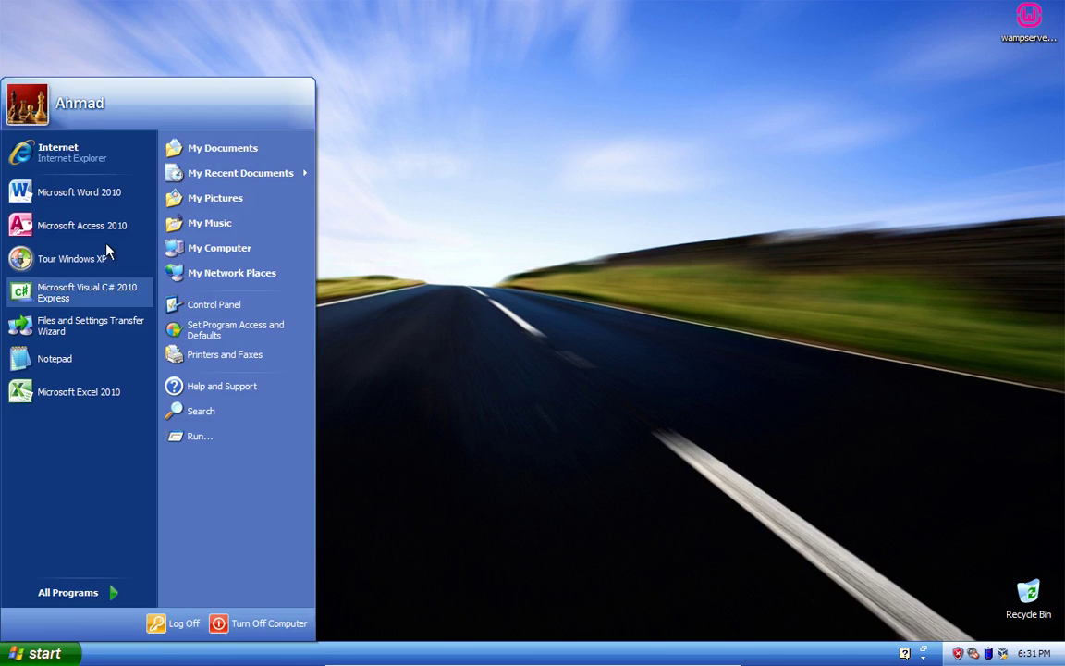
pyautogui.click(109, 140)
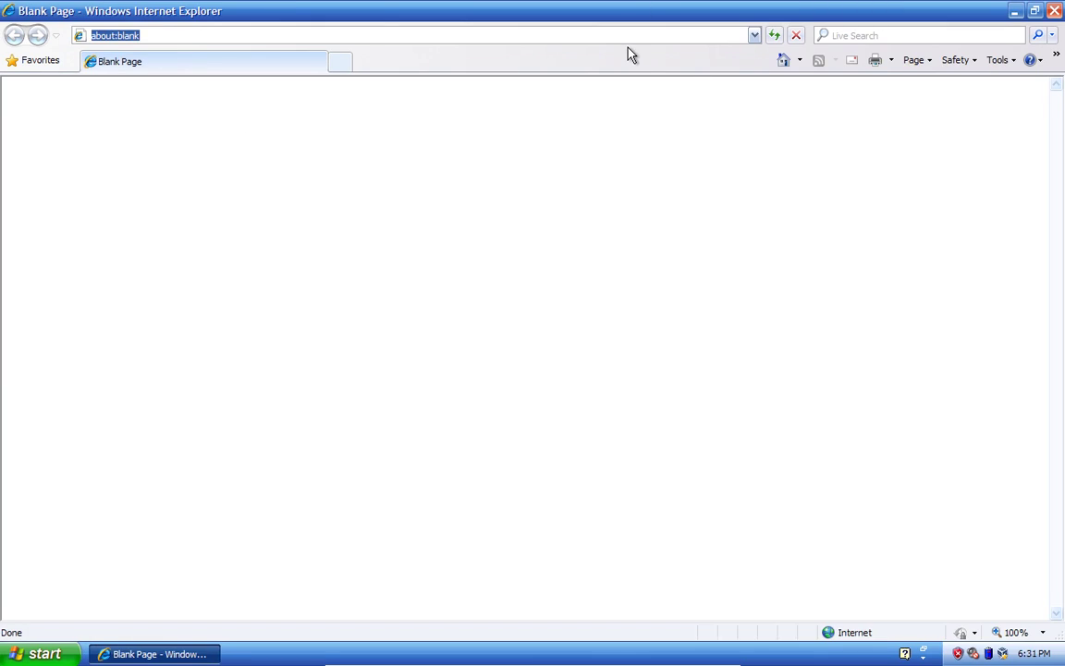
pyautogui.write('php.net')
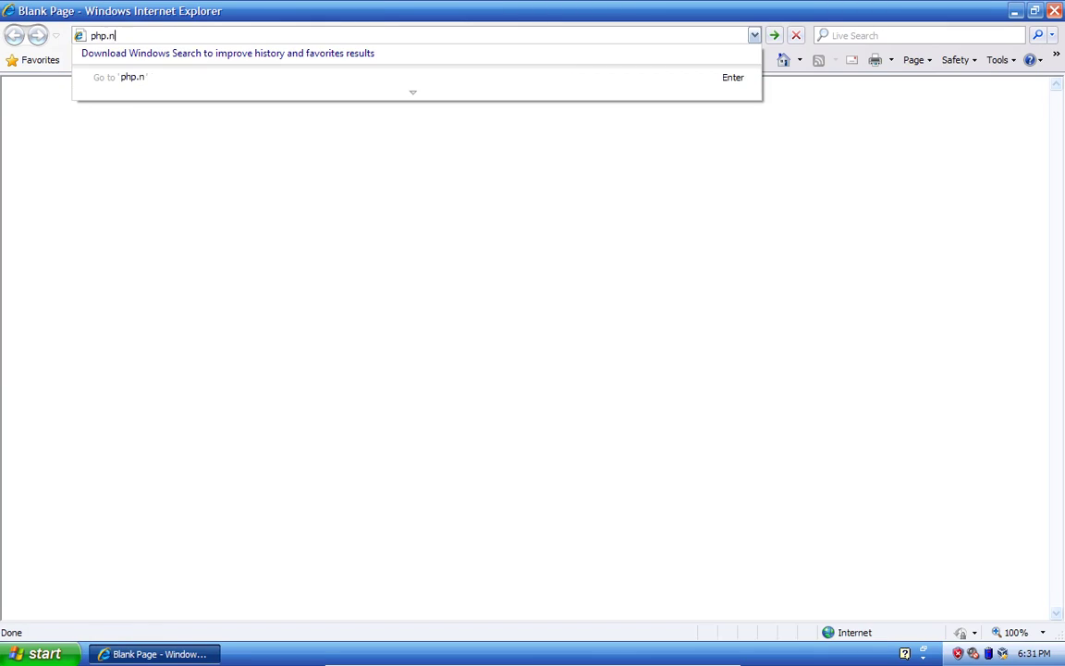
pyautogui.press('Return')
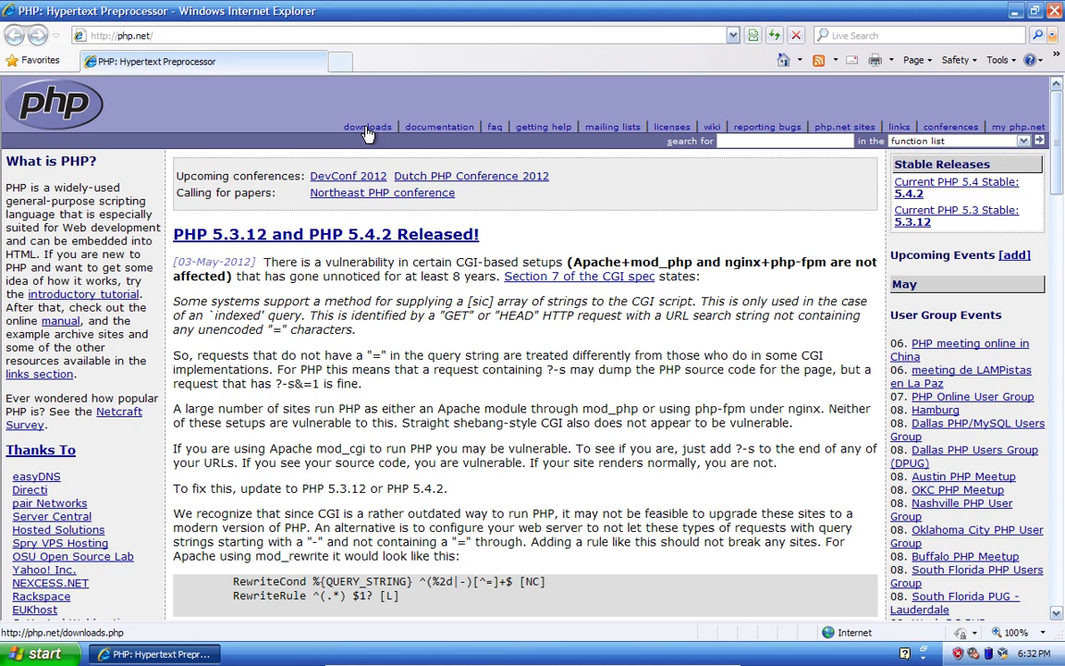
pyautogui.click(367, 35)
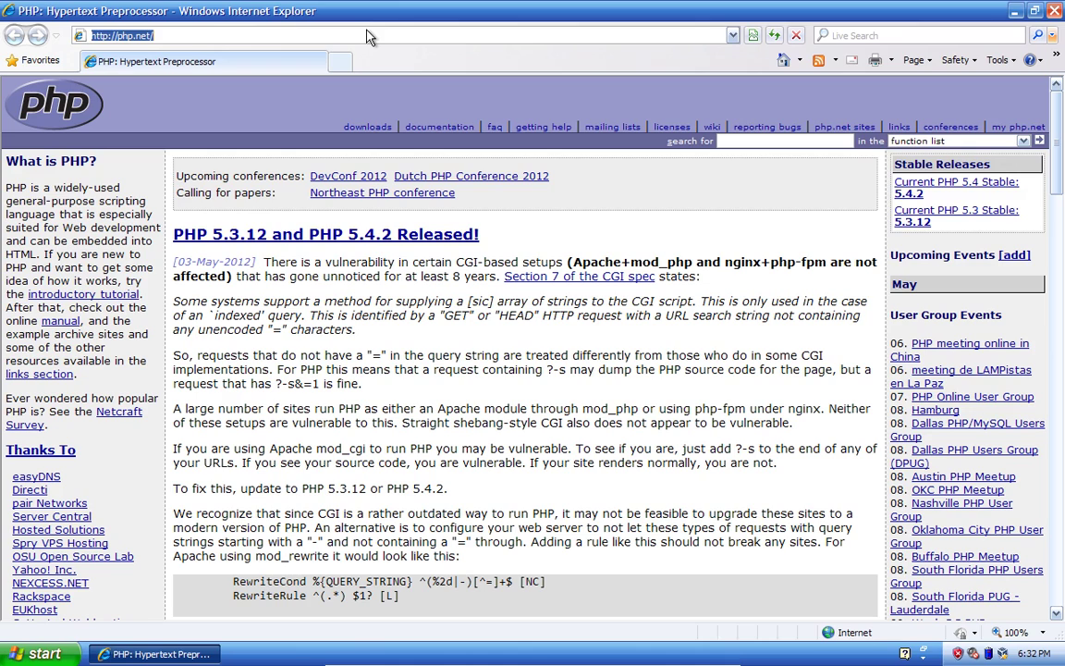
pyautogui.write('wampser')
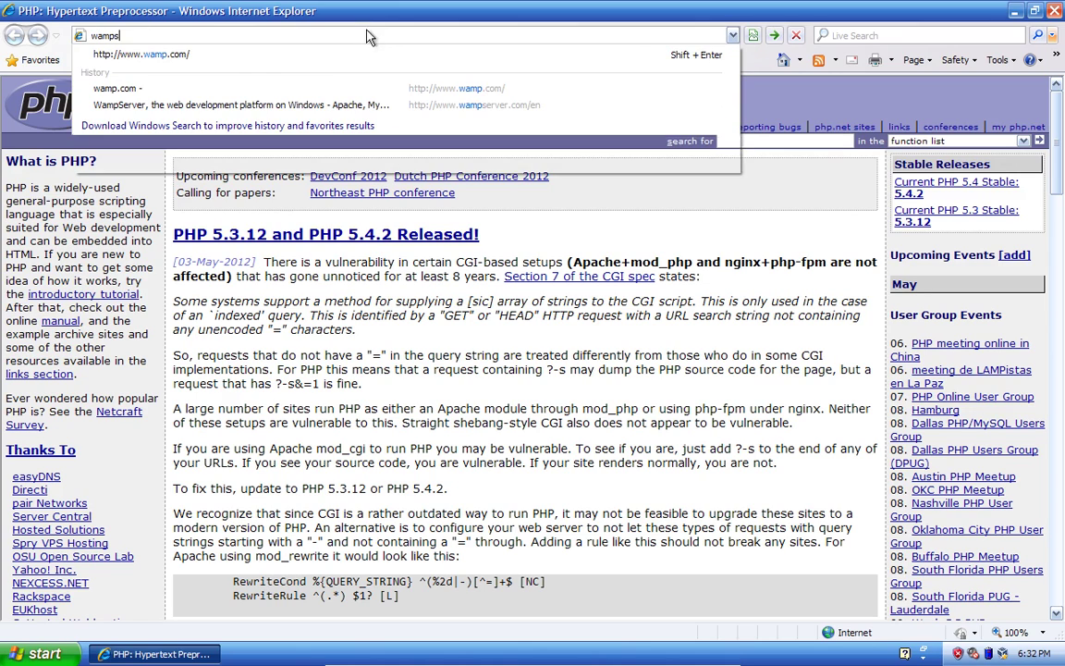
pyautogui.write('ver')
pyautogui.hotkey('ctrl', 'Return')
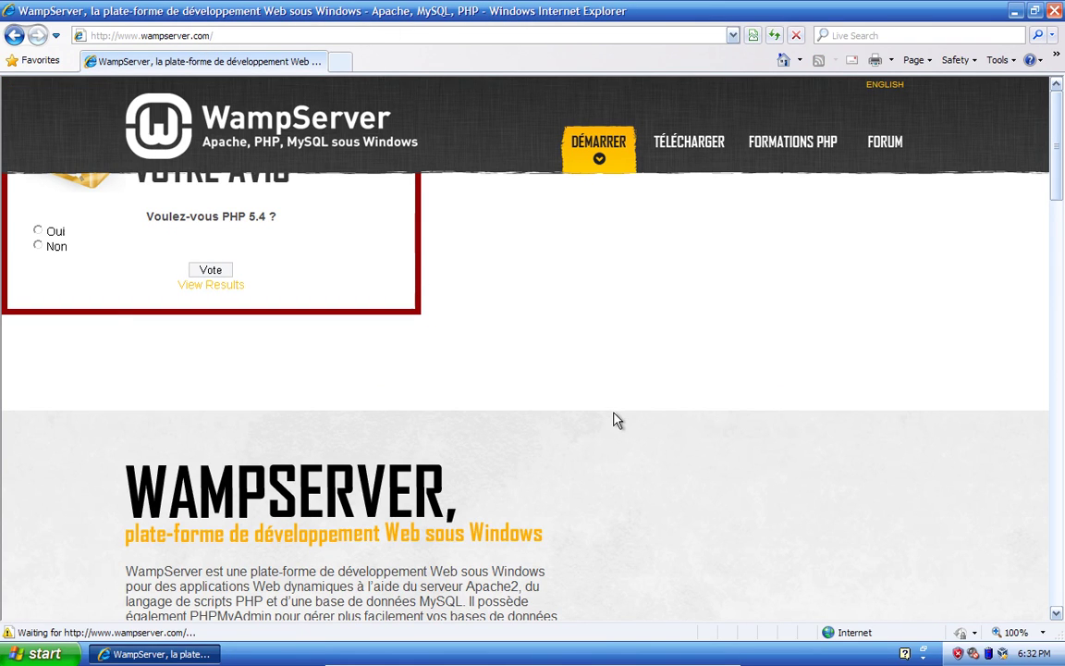
pyautogui.scroll(-5, 610, 477)
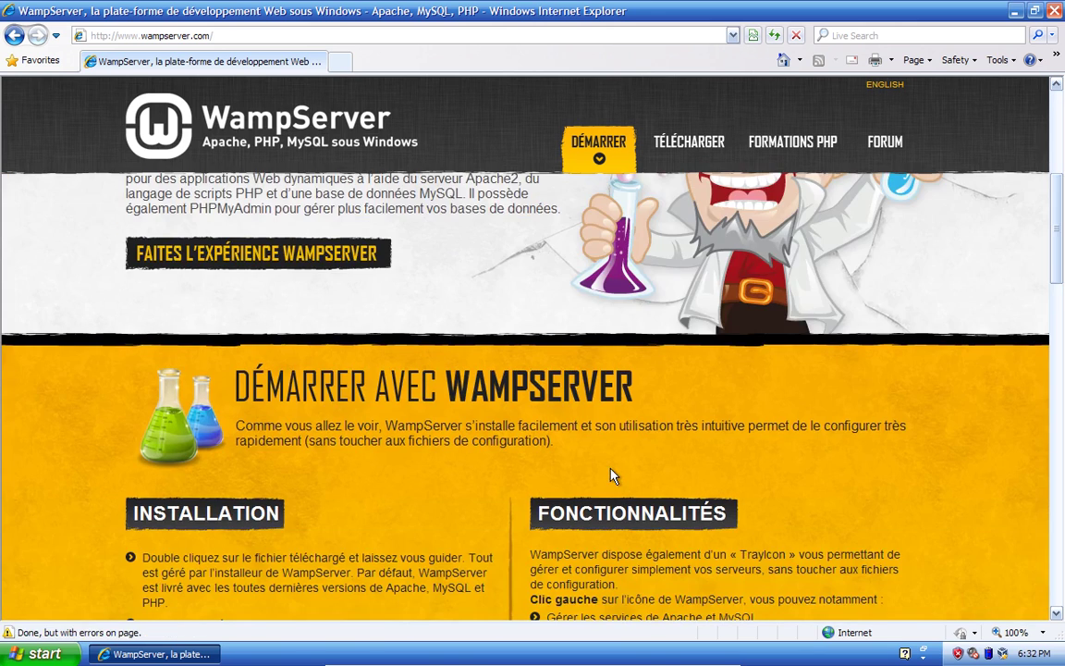
pyautogui.scroll(1, 611, 474)
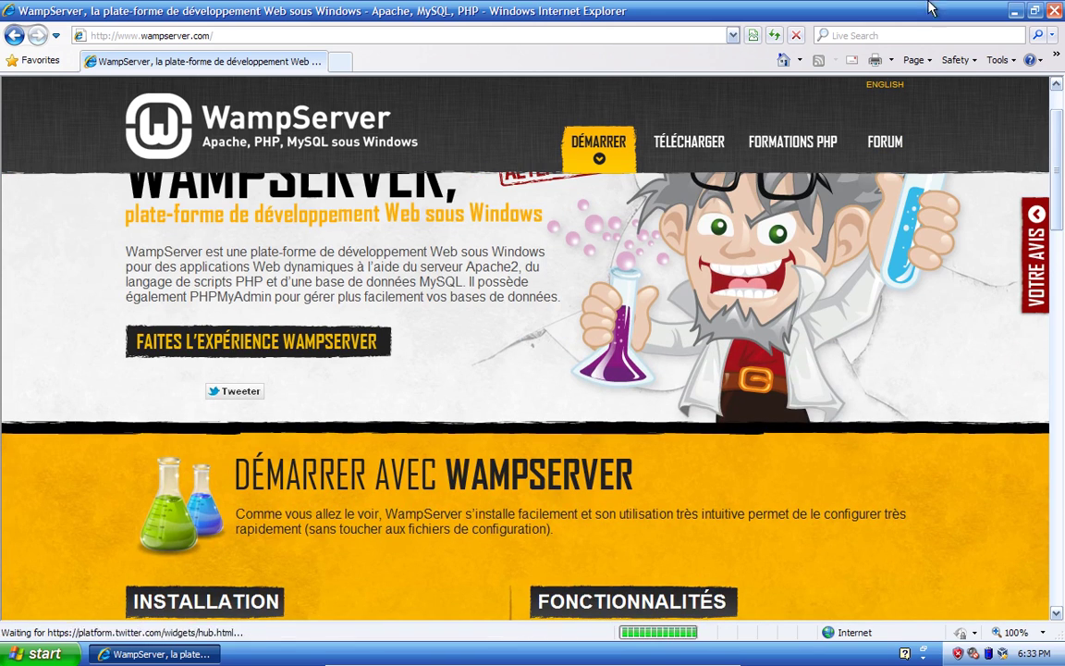
pyautogui.click(876, 86)
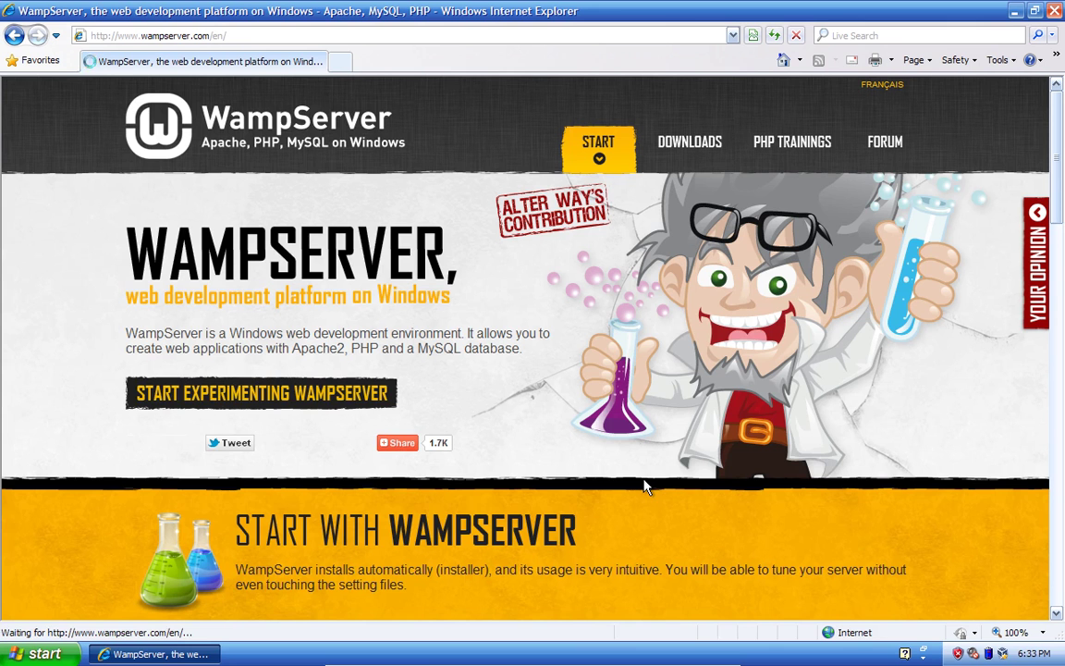
# Go to the WampServer downloads section and choose WampServer 2.2D (32 bits)
pyautogui.scroll(-1, 639, 478)
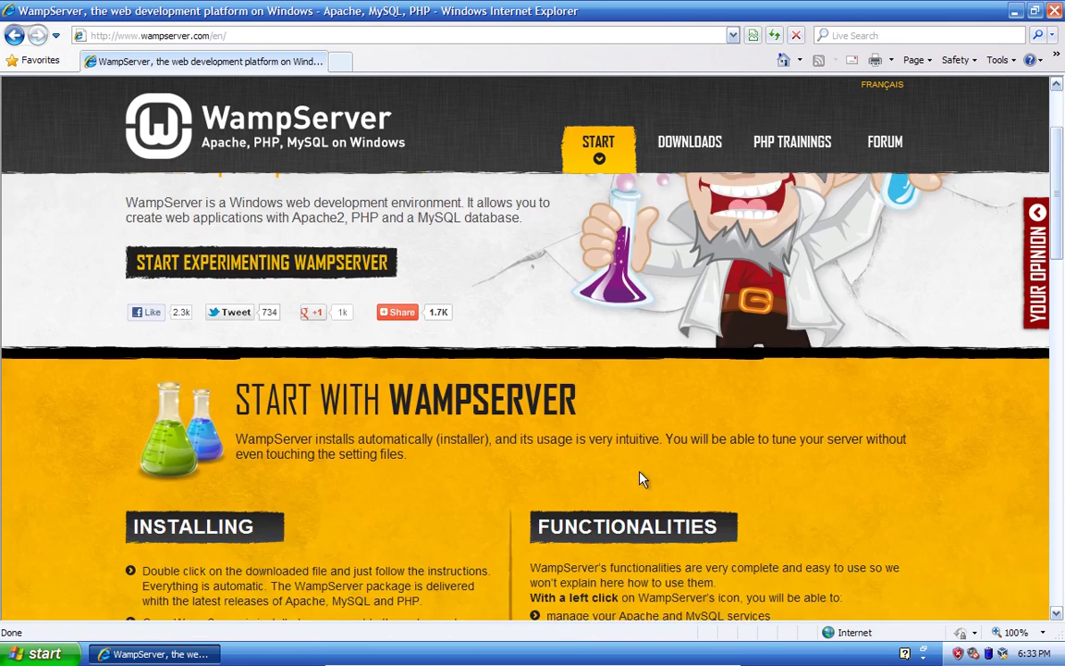
pyautogui.scroll(1, 641, 479)
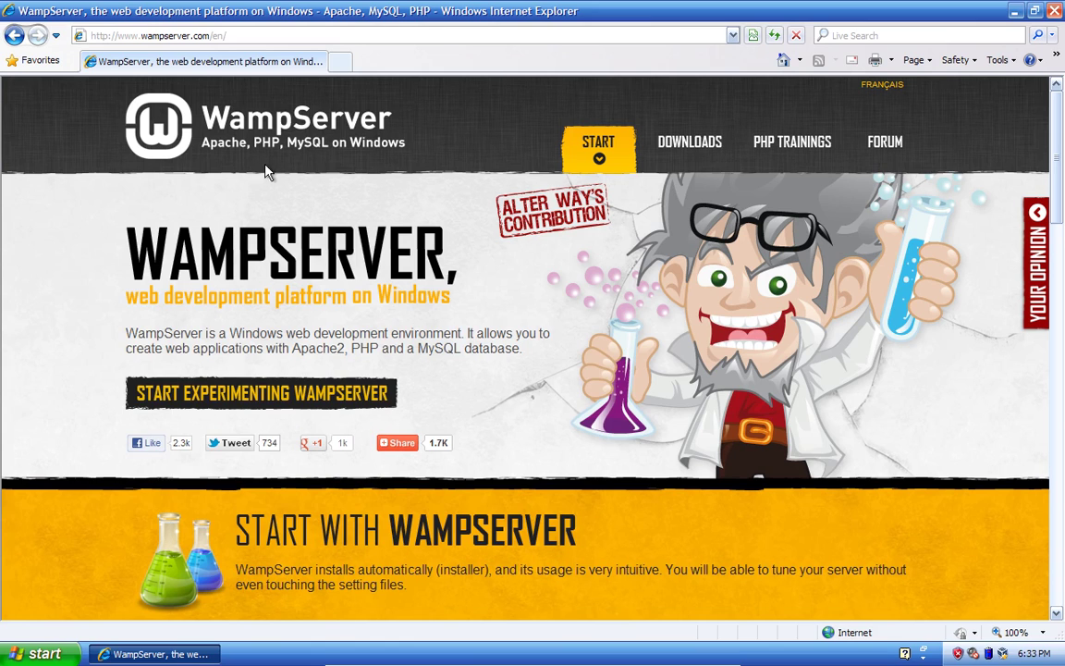
pyautogui.click(691, 142)
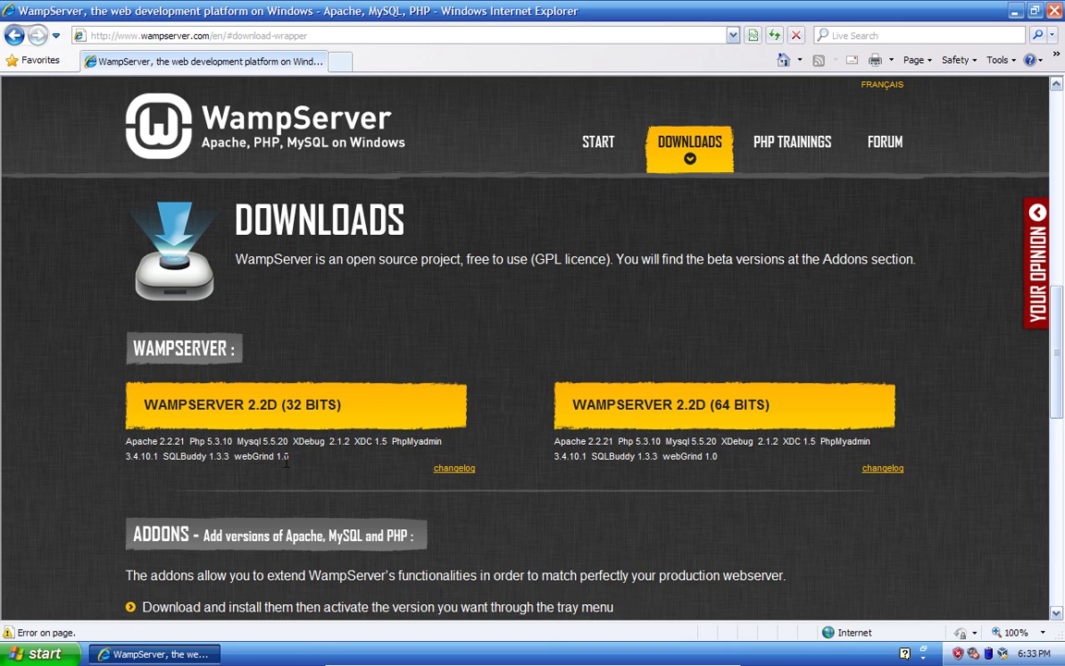
pyautogui.click(273, 417)
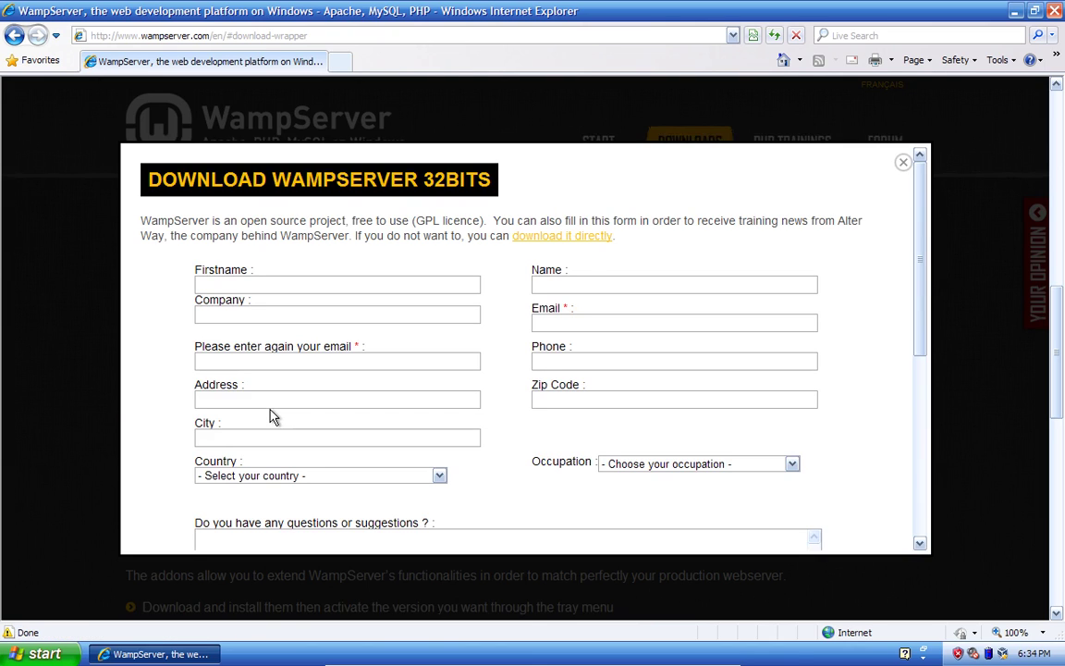
# Look through the registration form, try the direct download of the 32-bit WampServer without filling it in, and close both browser windows
pyautogui.scroll(-5, 481, 434)
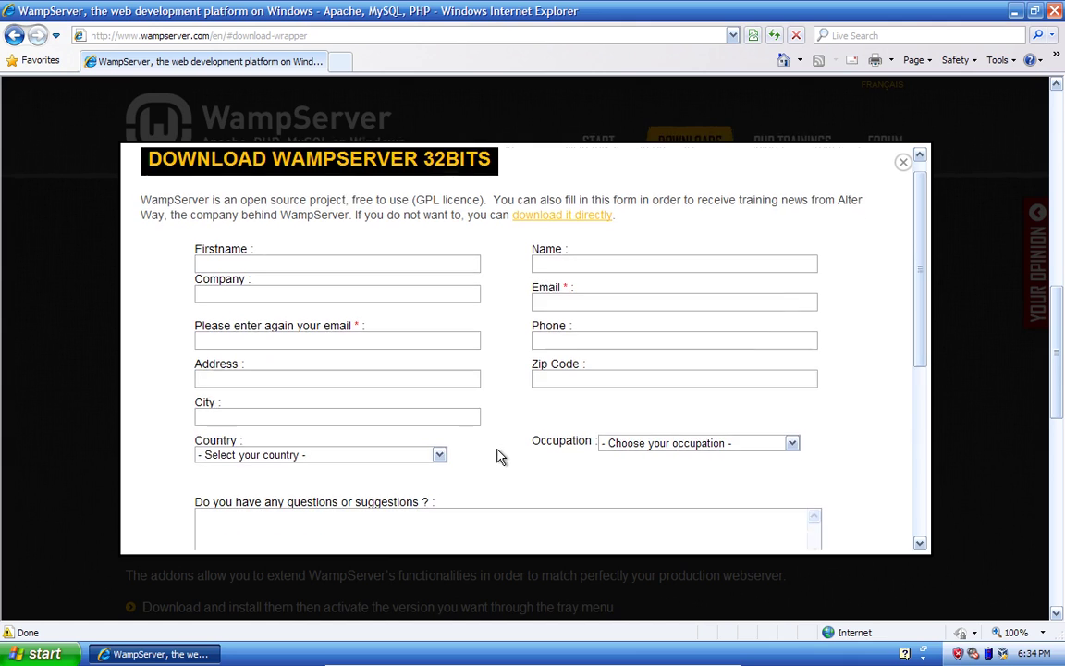
pyautogui.scroll(-2, 499, 455)
pyautogui.scroll(8, 500, 455)
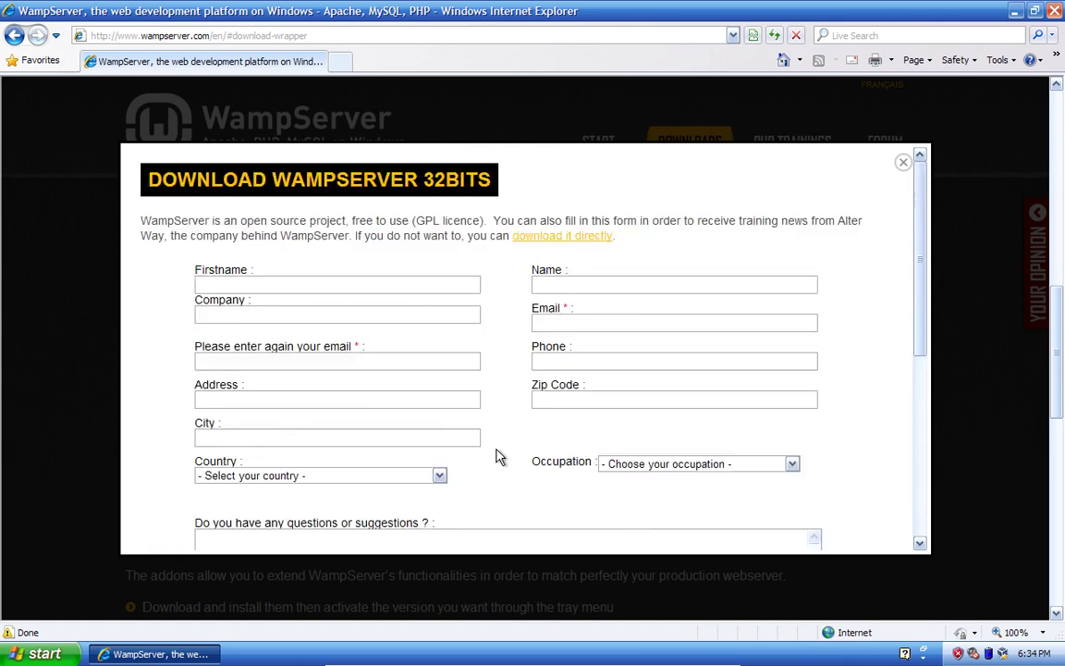
pyautogui.scroll(-8, 500, 457)
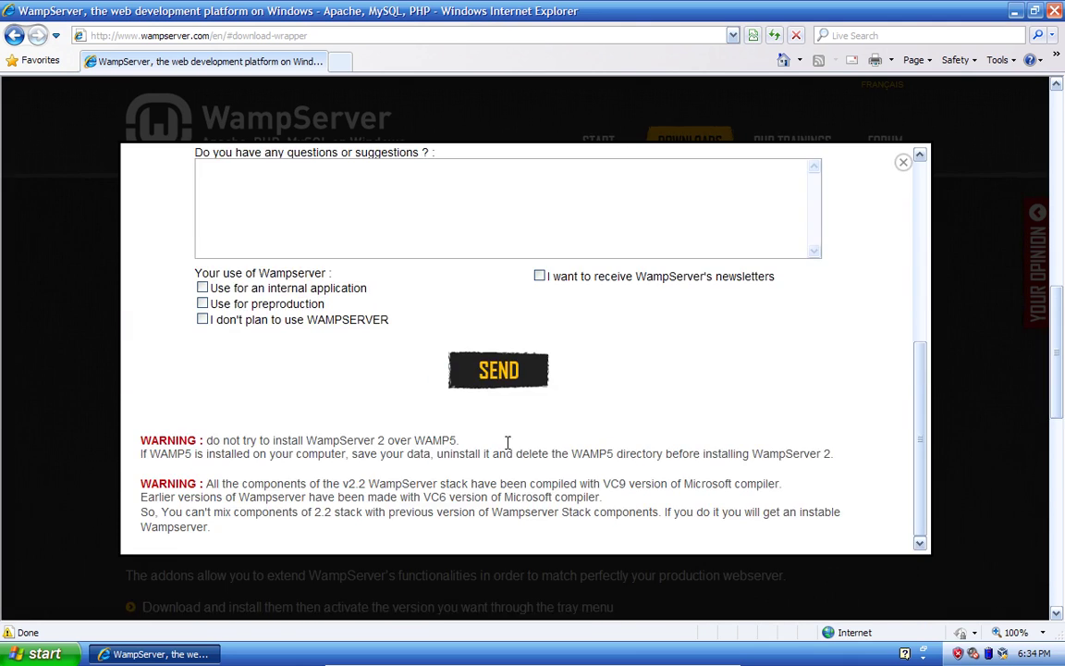
pyautogui.moveTo(921, 344); pyautogui.dragTo(911, 188)
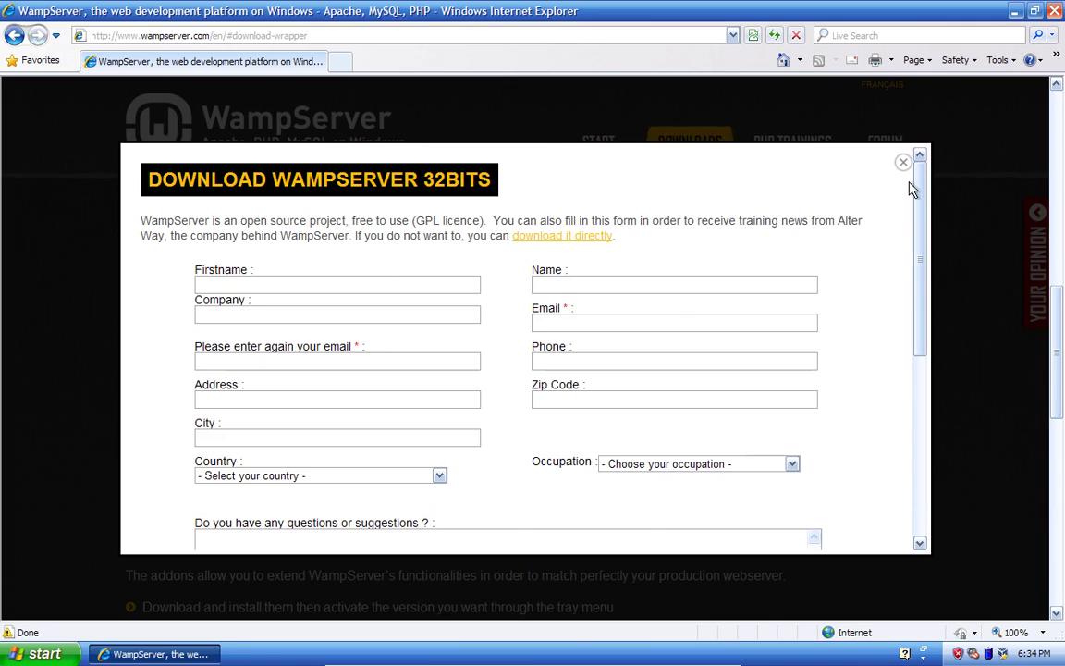
pyautogui.click(562, 238)
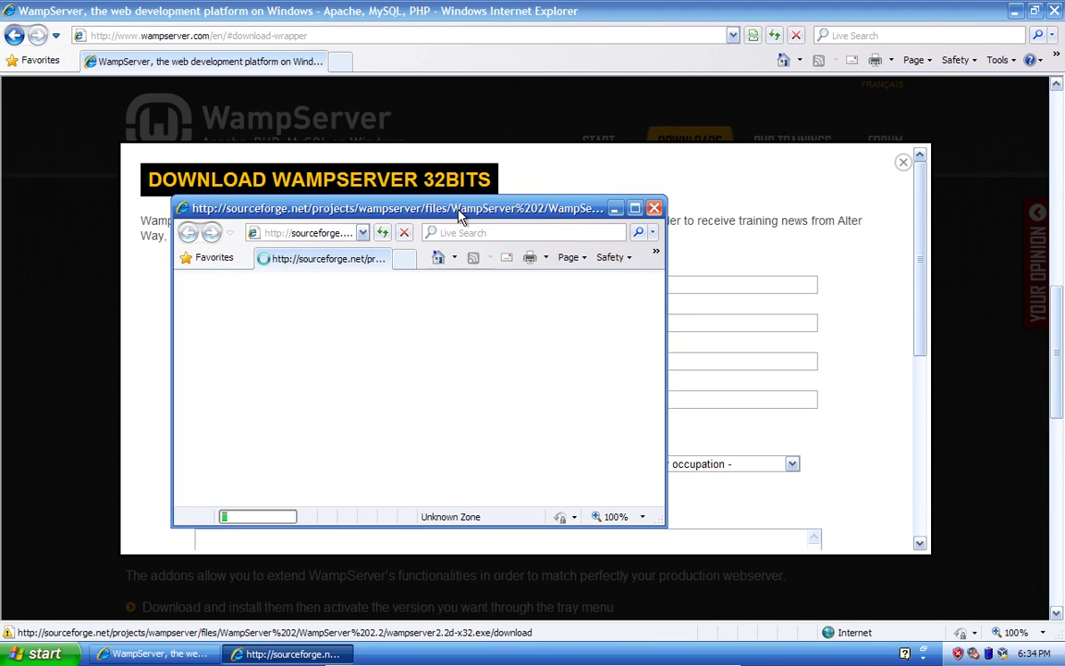
pyautogui.doubleClick(460, 210)
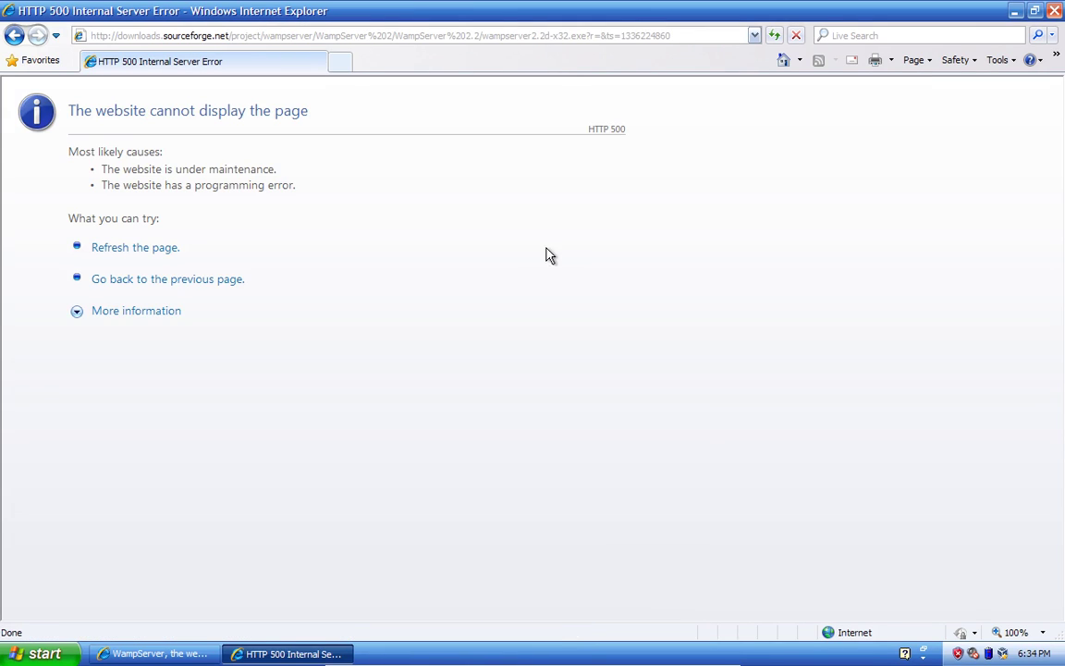
pyautogui.click(1055, 11)
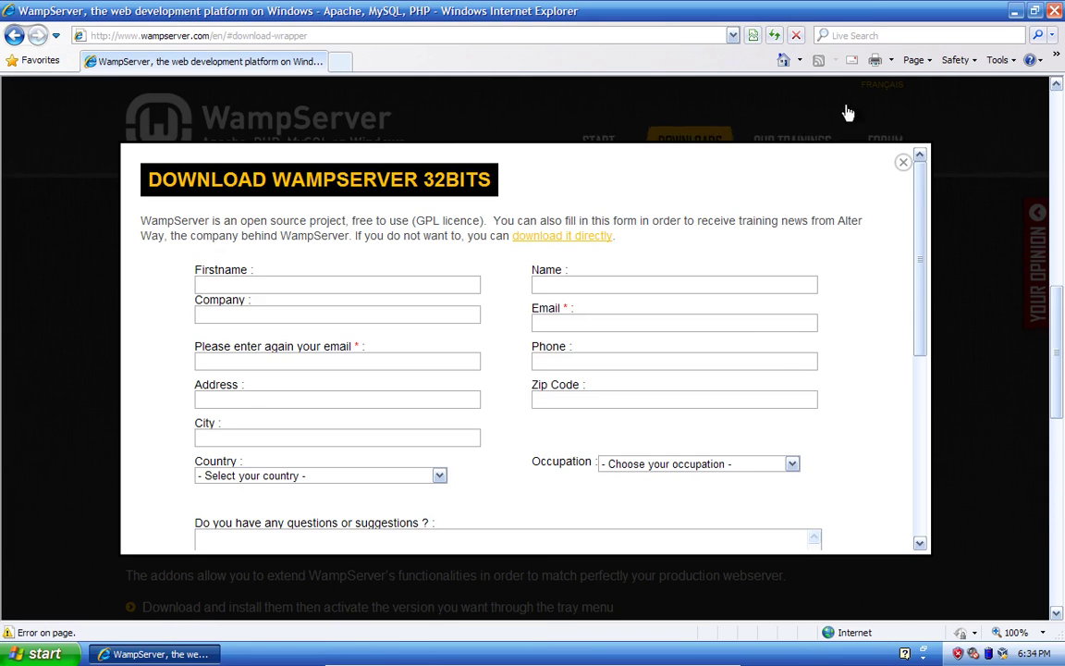
pyautogui.click(1054, 12)
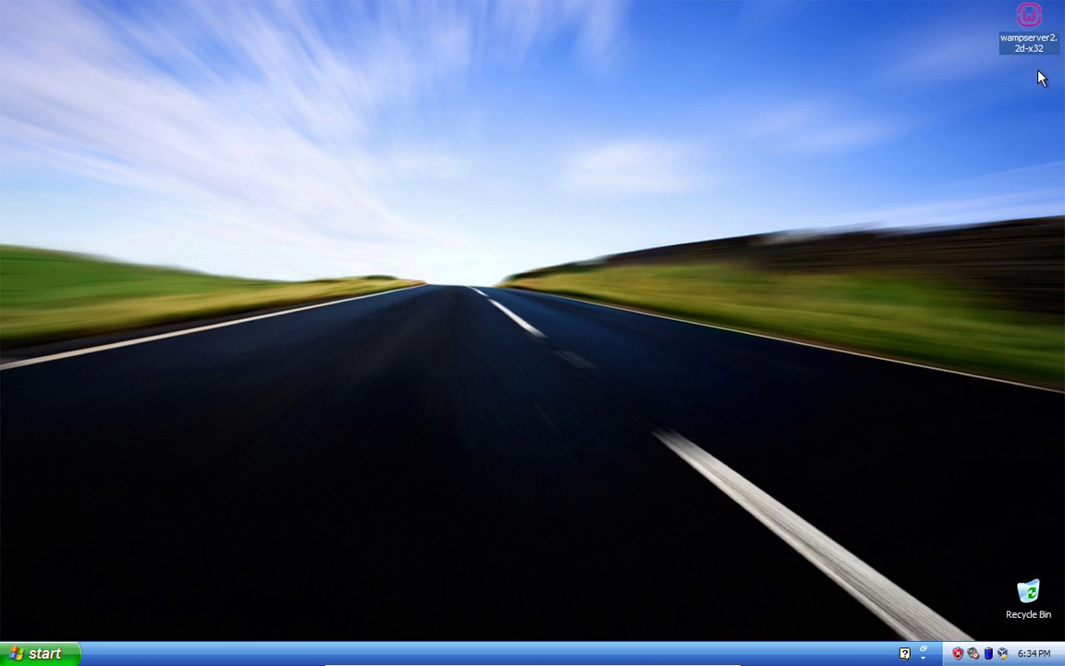
# Run the wampserver2.2d-x32 installer from the desktop and accept its license agreement
pyautogui.doubleClick(1031, 41)
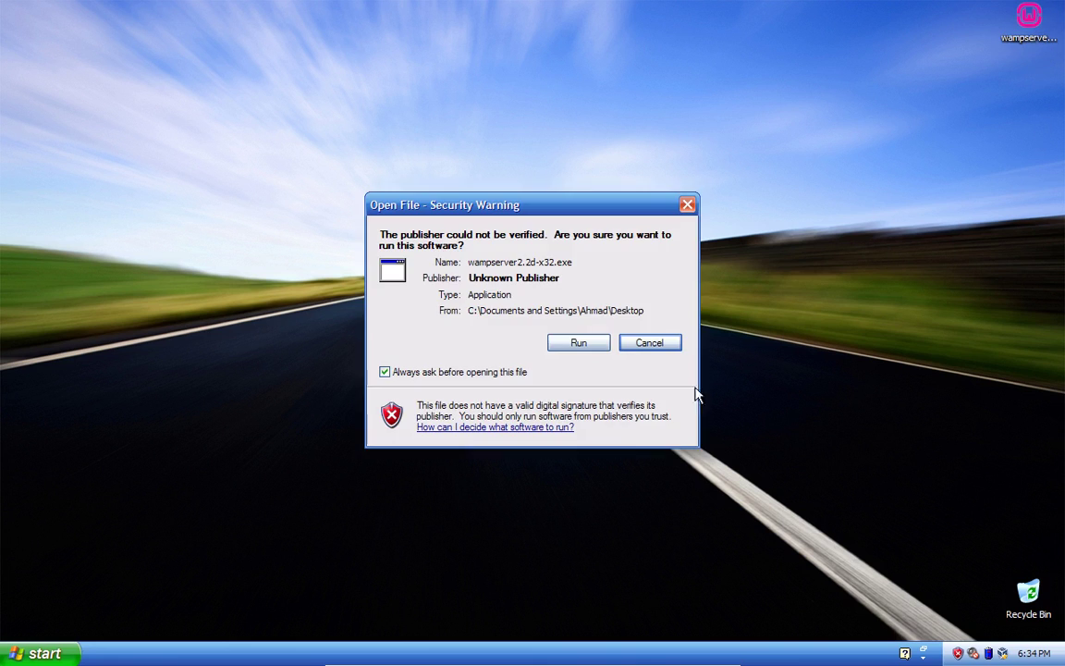
pyautogui.click(591, 348)
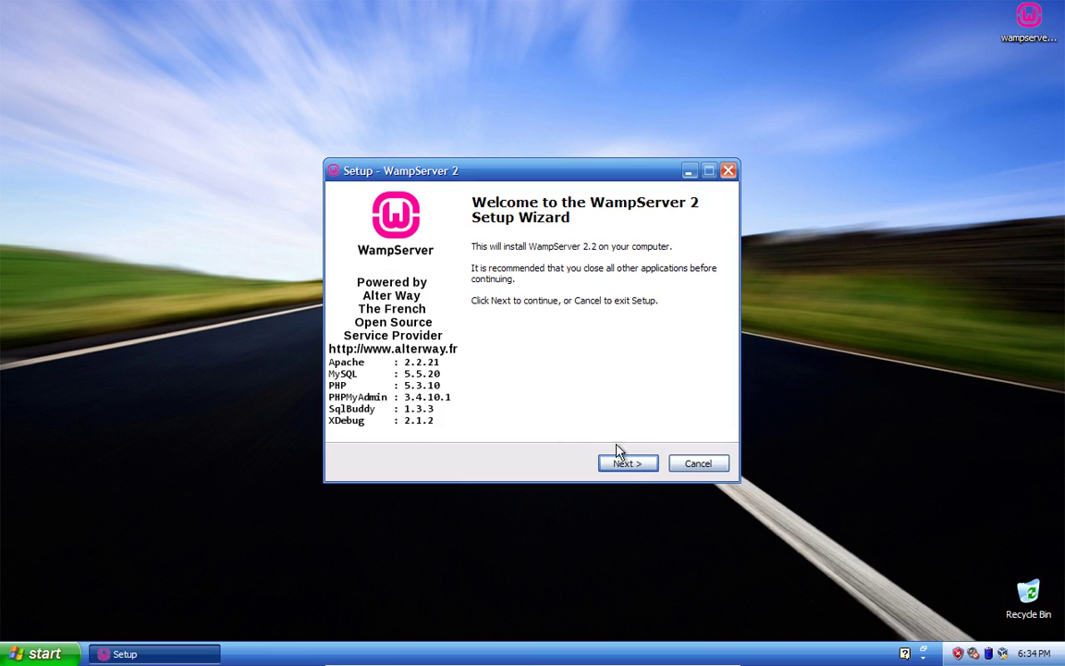
pyautogui.click(625, 465)
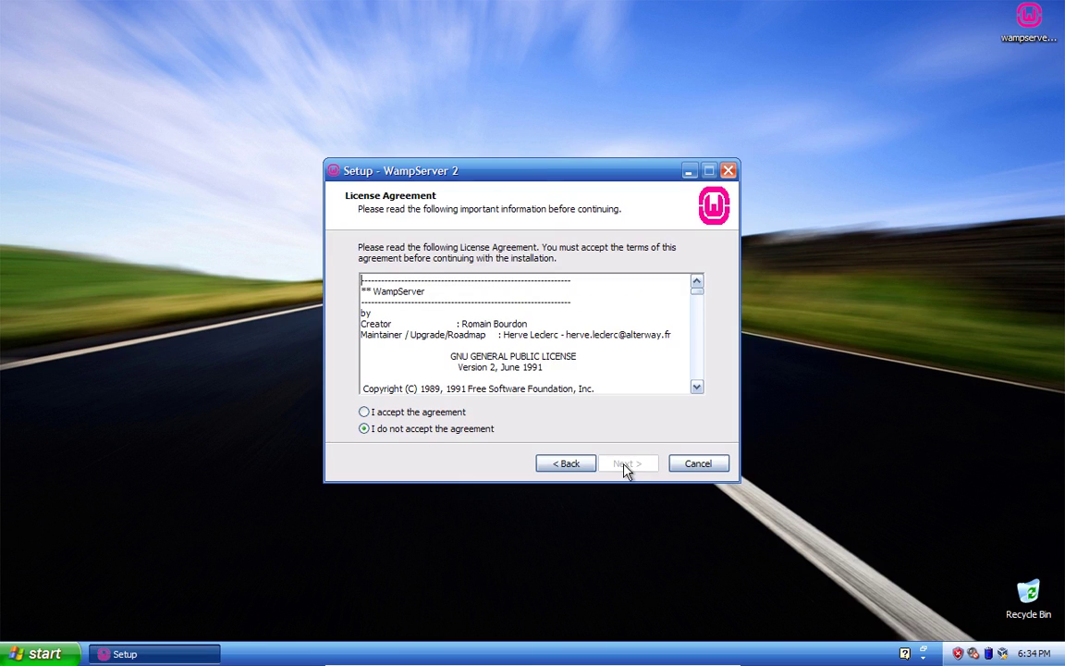
pyautogui.click(434, 414)
pyautogui.click(628, 463)
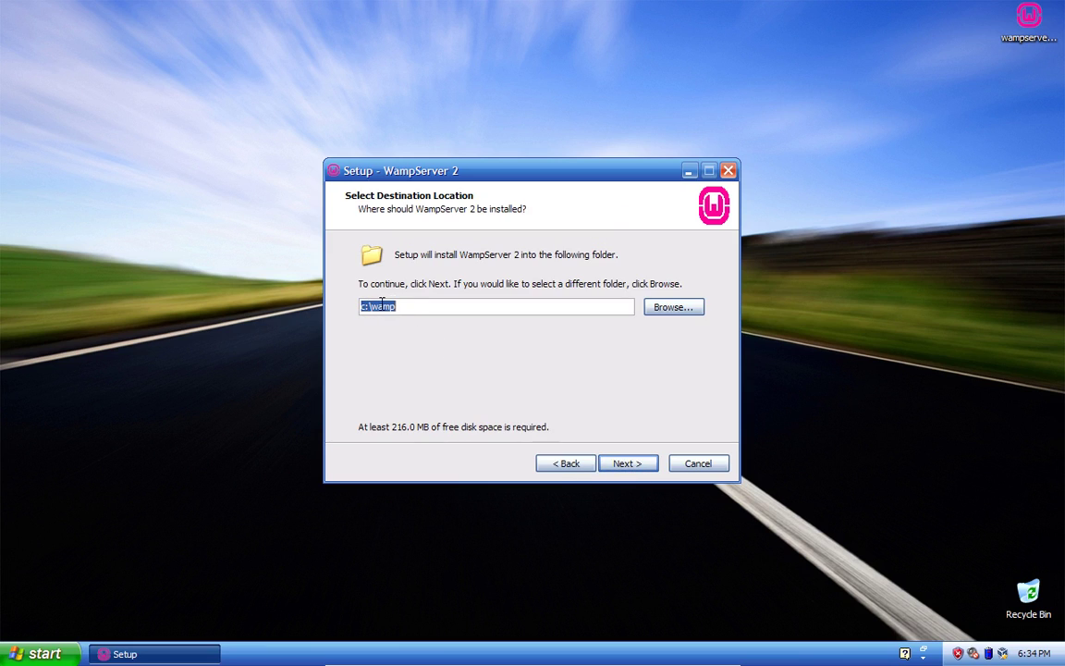
# Install WampServer 2 into the c:\wamp folder with a desktop icon
pyautogui.click(636, 468)
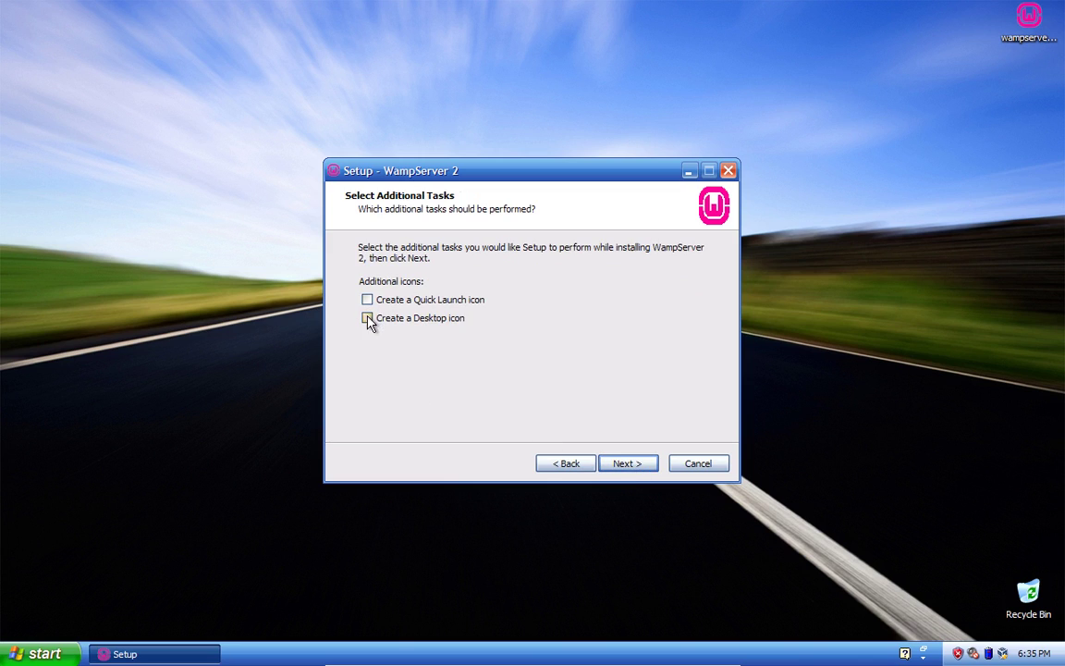
pyautogui.click(635, 467)
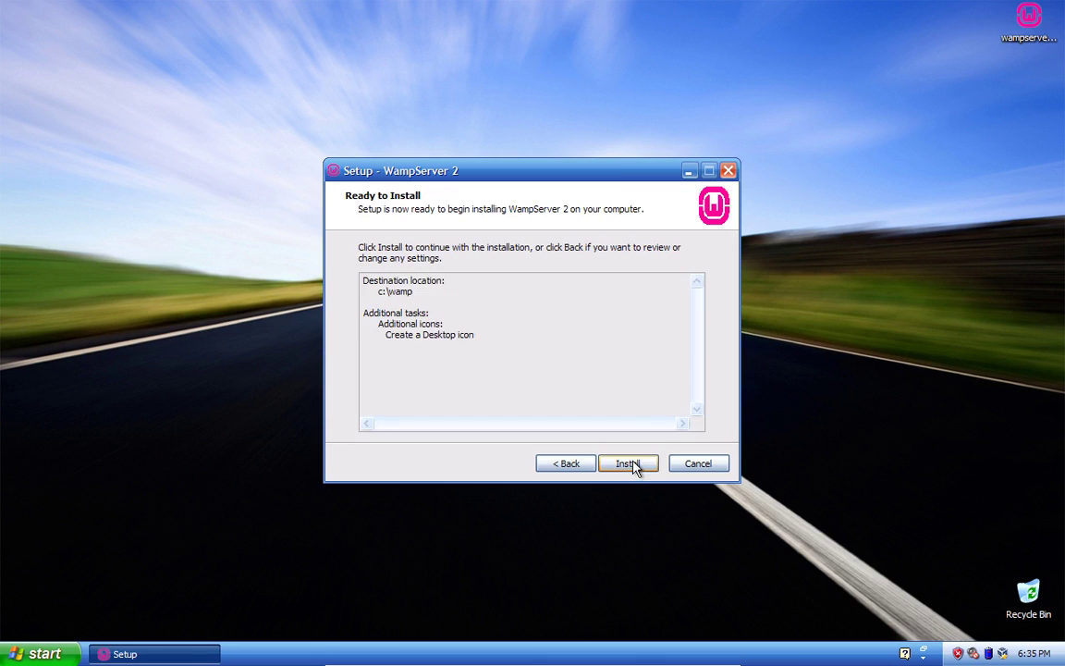
pyautogui.click(635, 467)
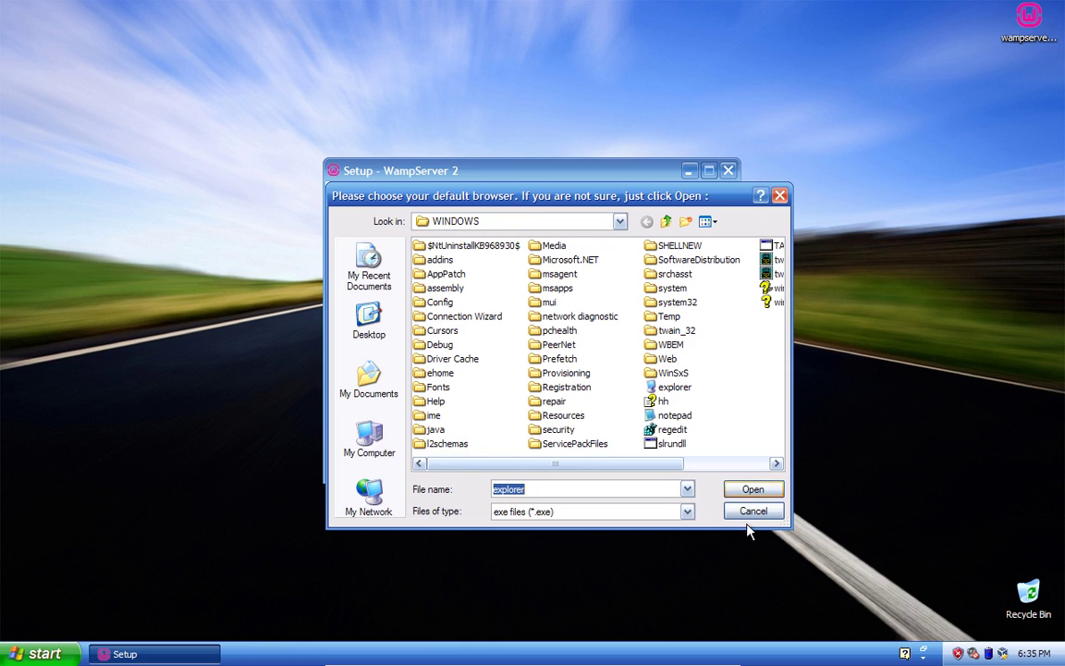
# Complete the setup with explorer as the default browser, Apache HTTP Server unblocked, default PHP mail parameters and WampServer 2 set to launch
pyautogui.click(754, 491)
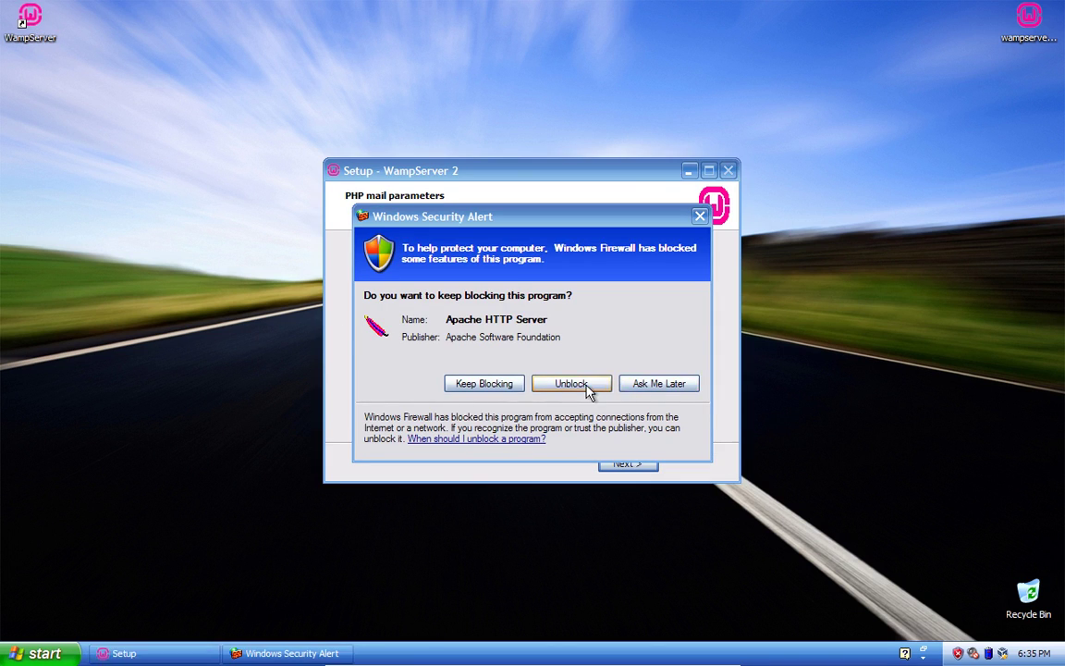
pyautogui.click(570, 383)
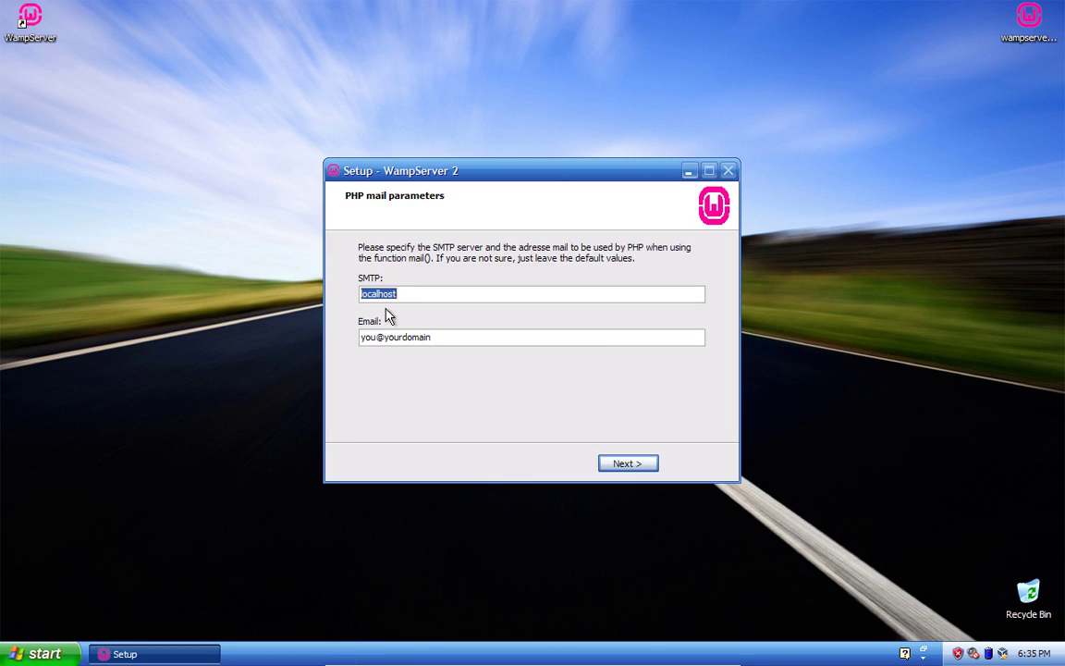
pyautogui.click(627, 464)
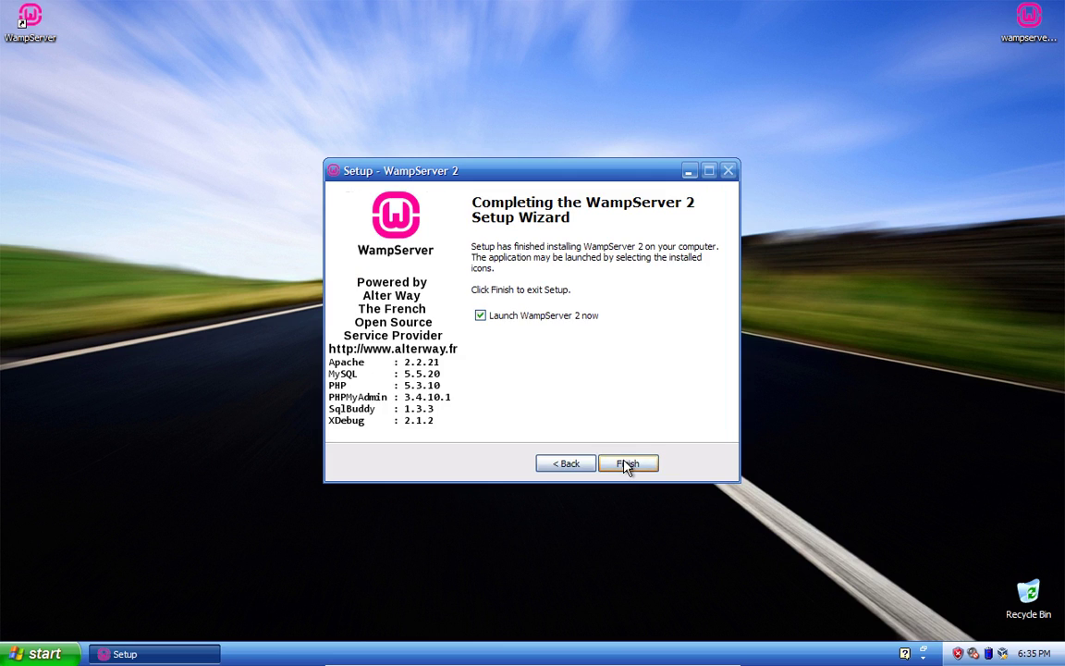
pyautogui.click(628, 463)
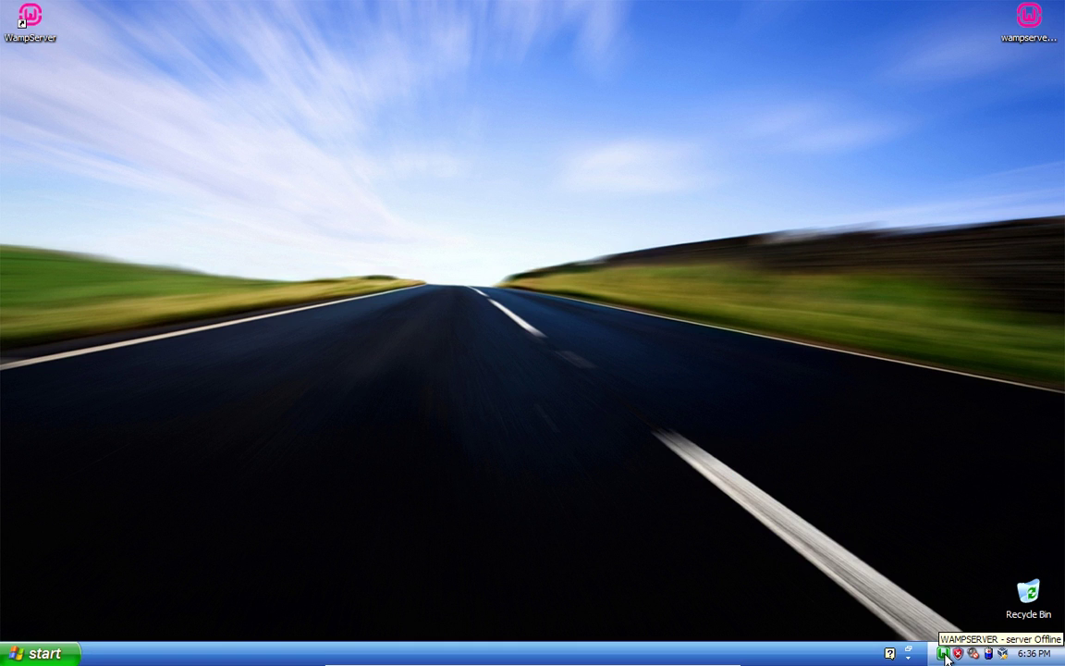
# Open Internet Explorer and go to localhost
pyautogui.click(37, 654)
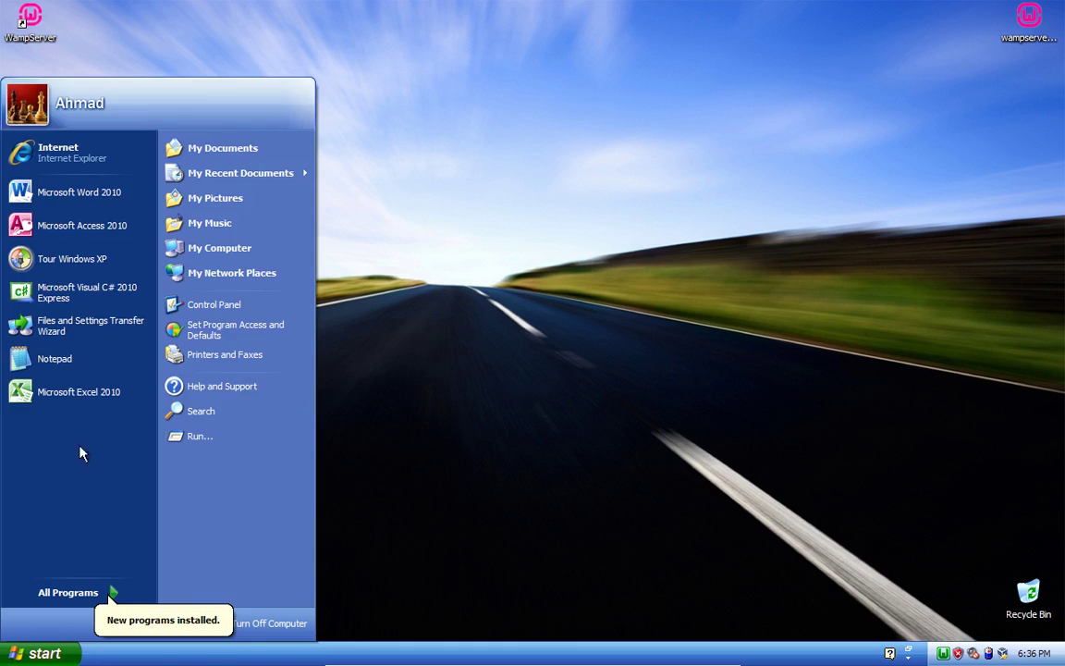
pyautogui.click(107, 143)
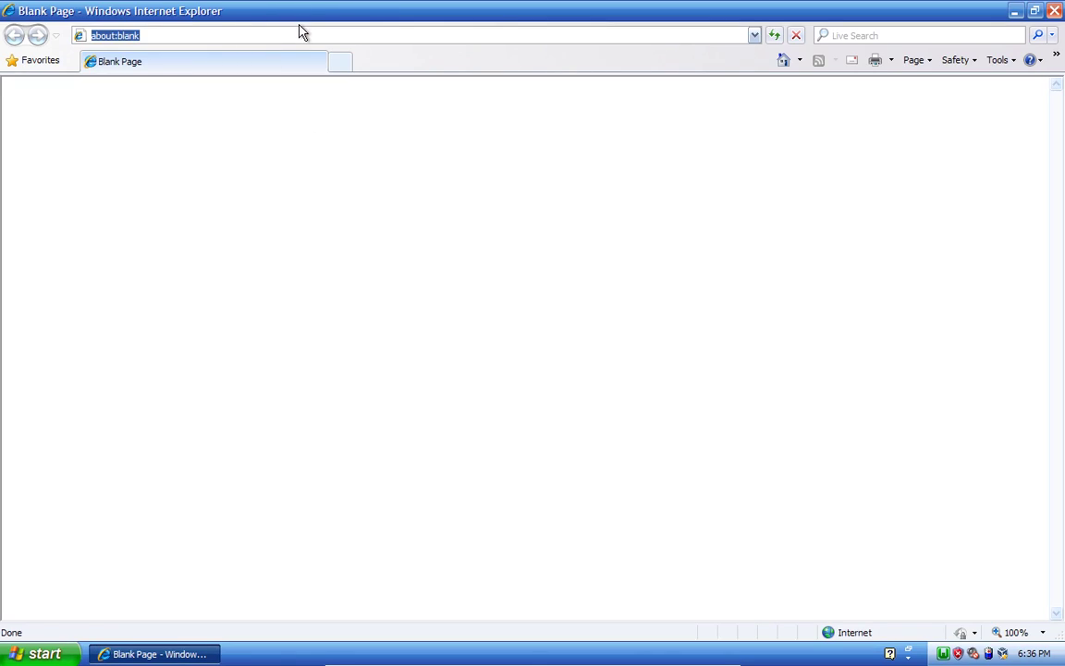
pyautogui.write('localhos')
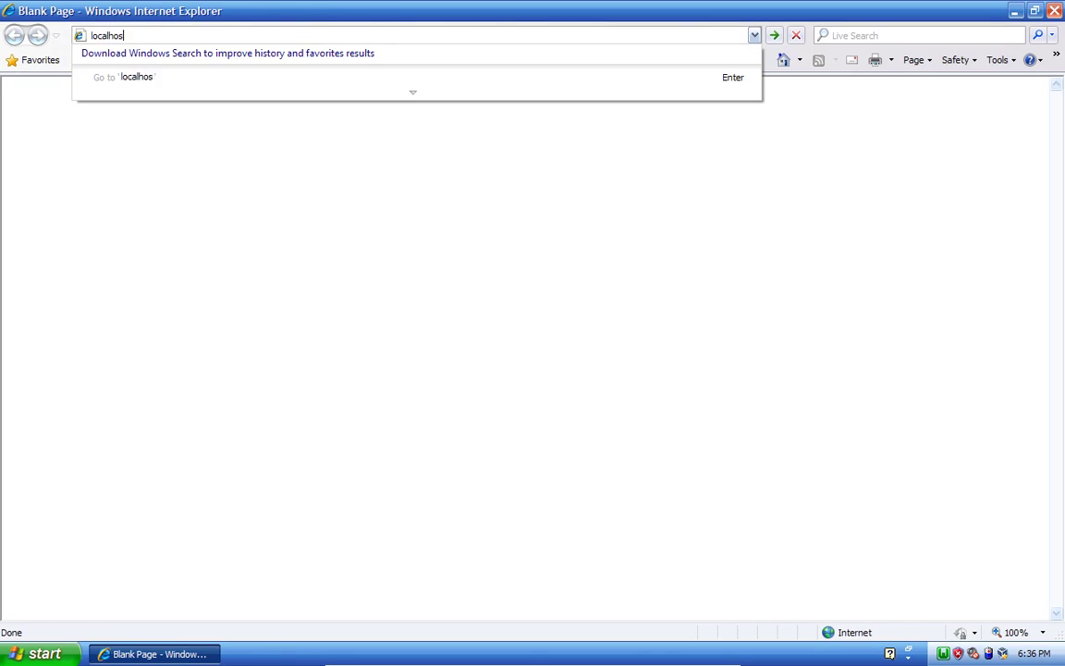
pyautogui.write('t')
pyautogui.press('Return')
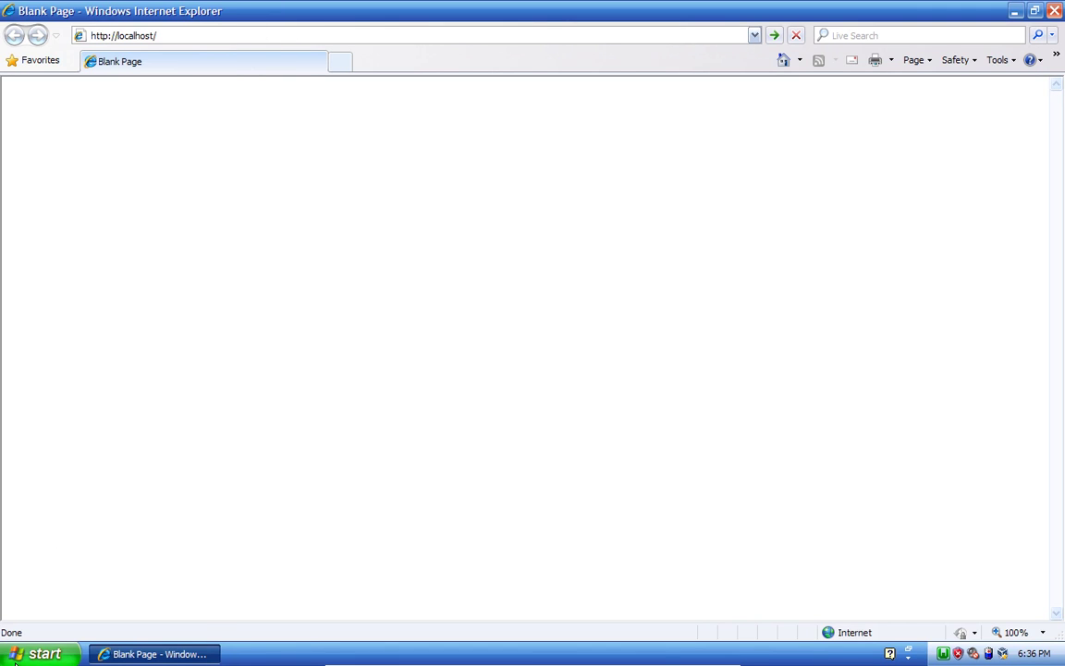
# Open the C:\wamp\www folder in a file explorer window
pyautogui.click(37, 654)
pyautogui.click(269, 248)
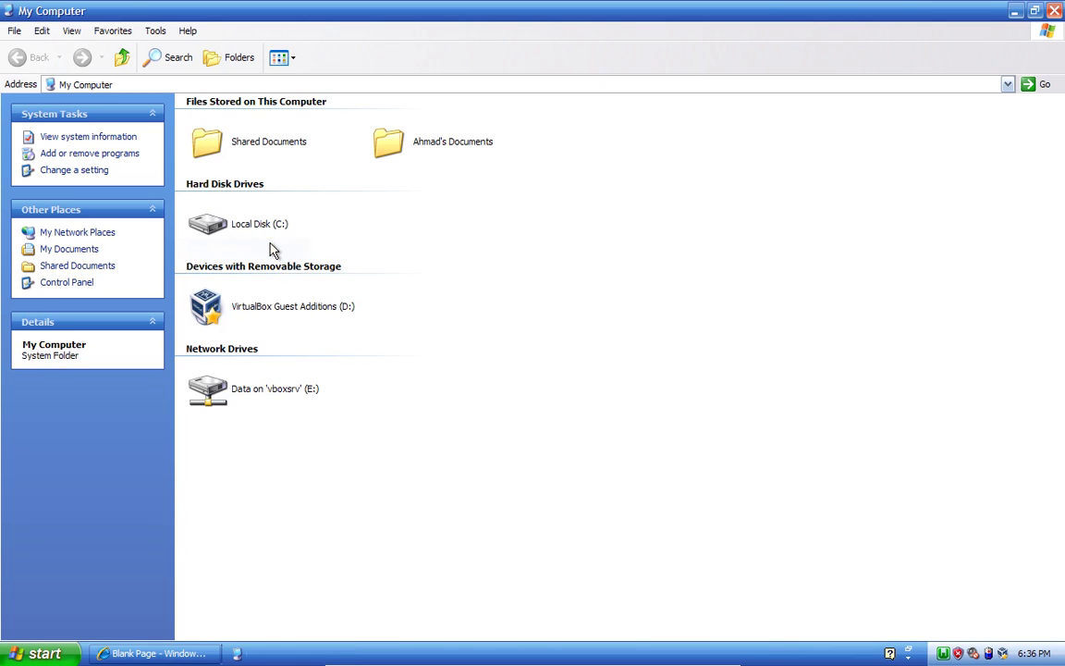
pyautogui.doubleClick(238, 222)
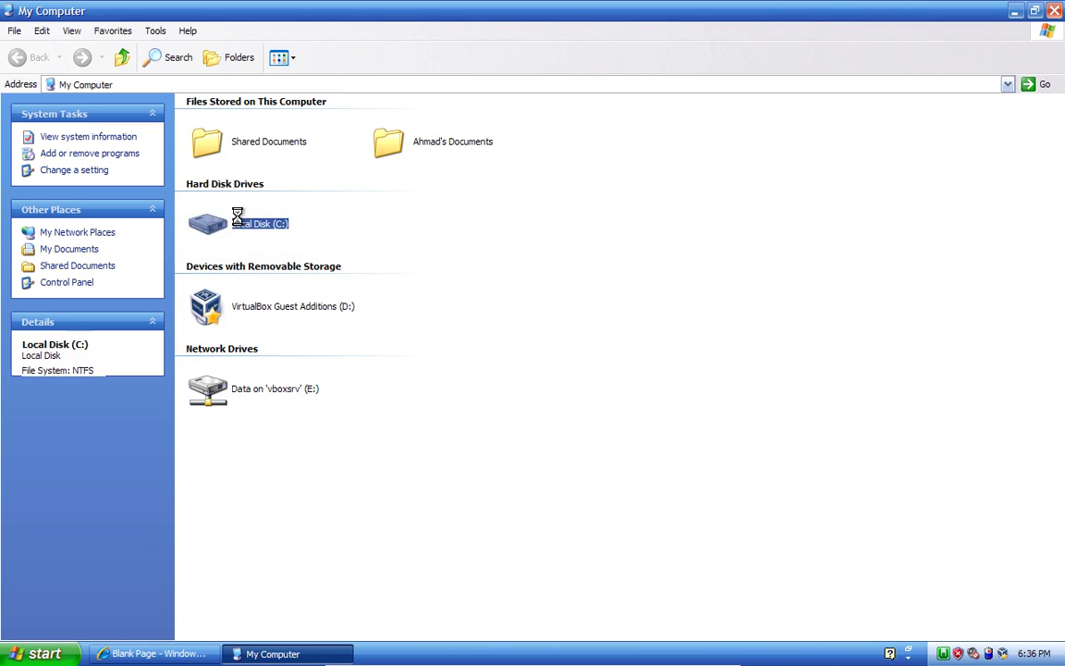
pyautogui.click(148, 82)
pyautogui.write('C:\\')
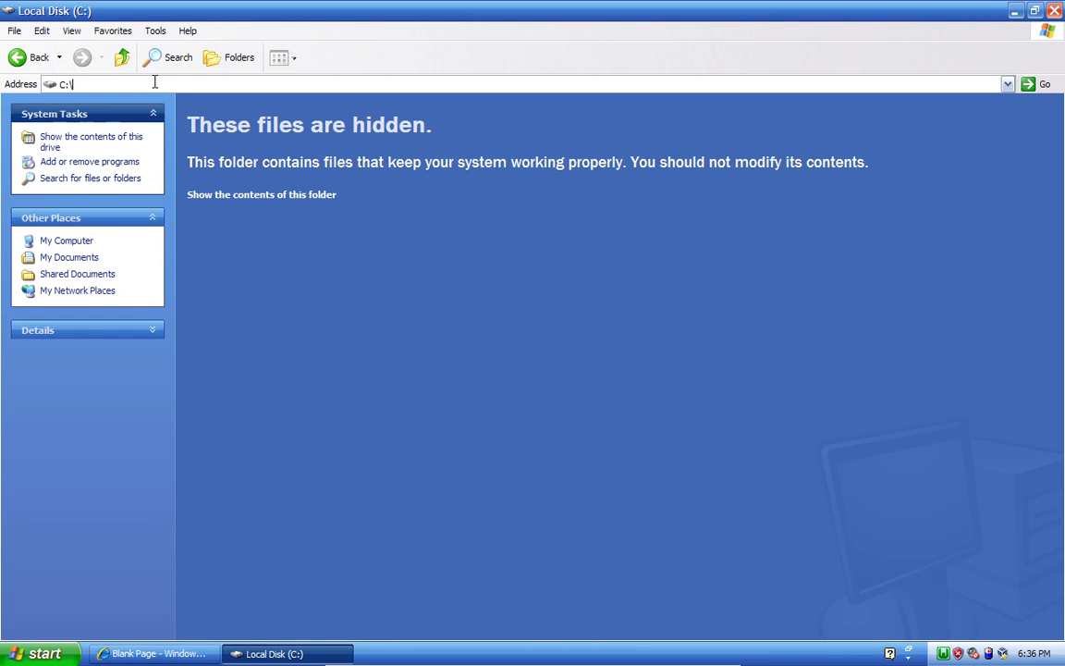
pyautogui.write('wamp')
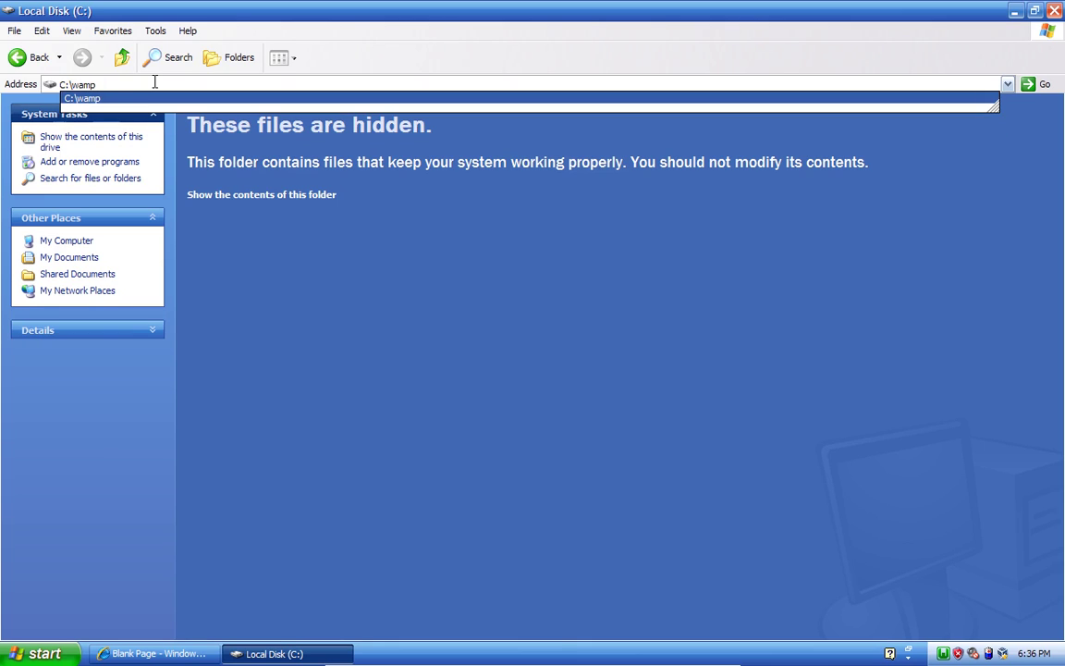
pyautogui.write('\\www')
pyautogui.press('Return')
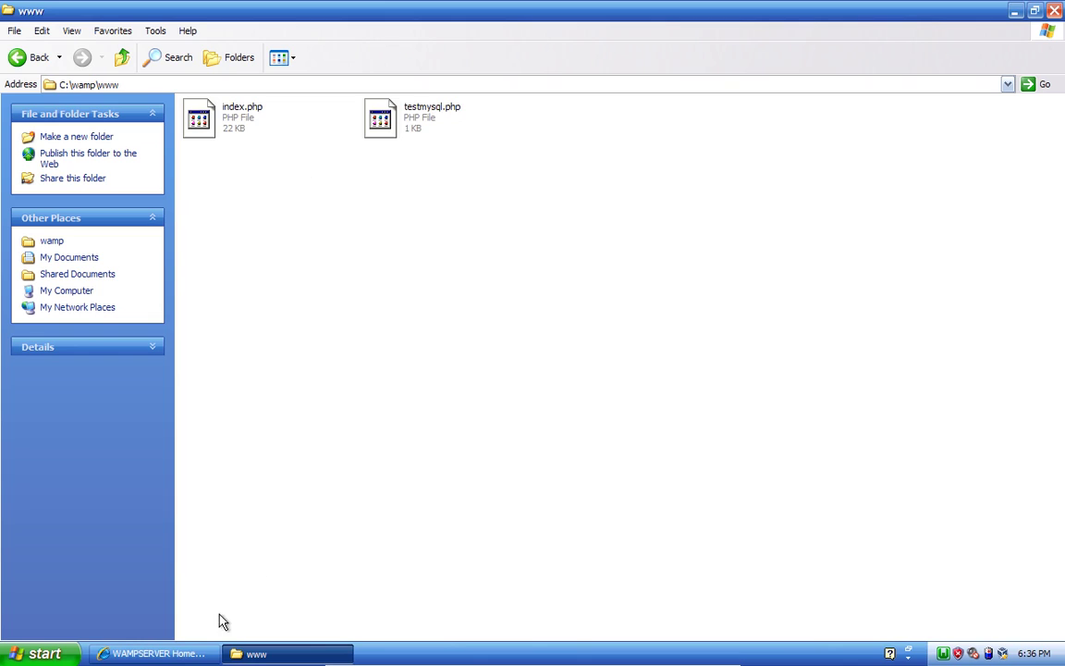
# Switch to the browser, enable intranet settings for the localhost page and look over the WampServer homepage
pyautogui.click(152, 654)
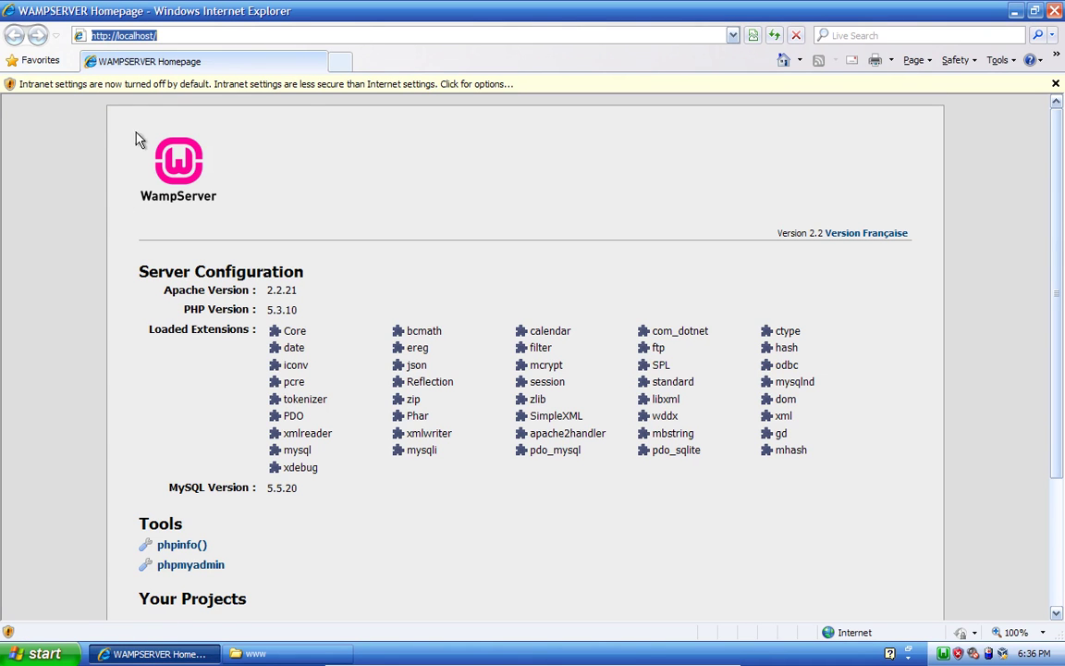
pyautogui.click(148, 85)
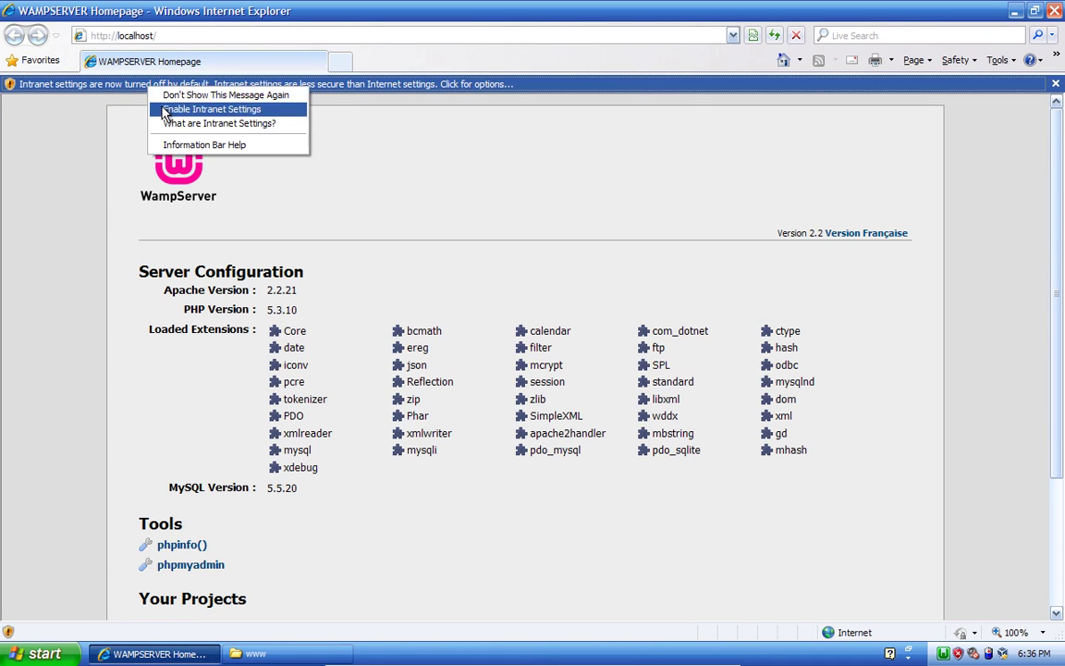
pyautogui.click(185, 109)
pyautogui.click(505, 370)
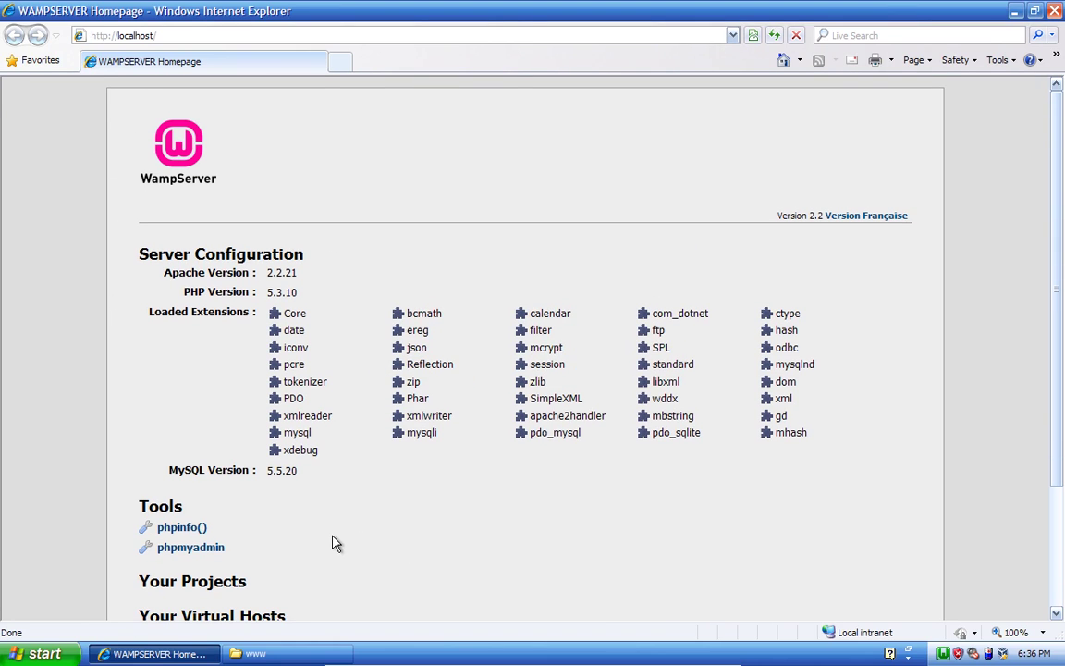
pyautogui.scroll(-3, 334, 544)
pyautogui.scroll(3, 335, 544)
pyautogui.click(273, 654)
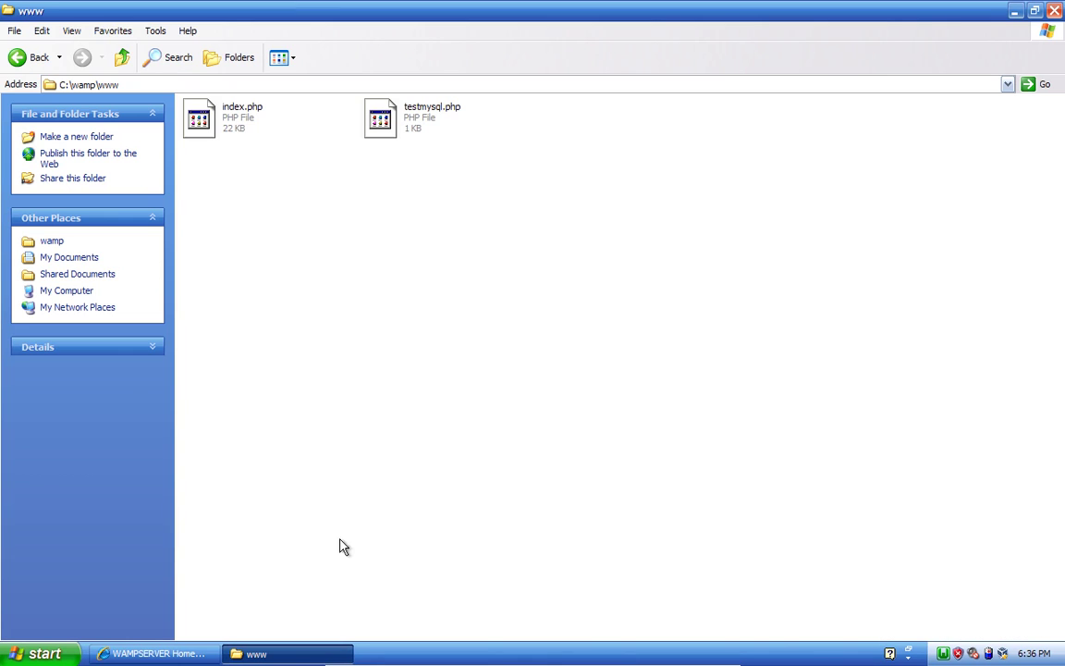
pyautogui.rightClick(398, 250)
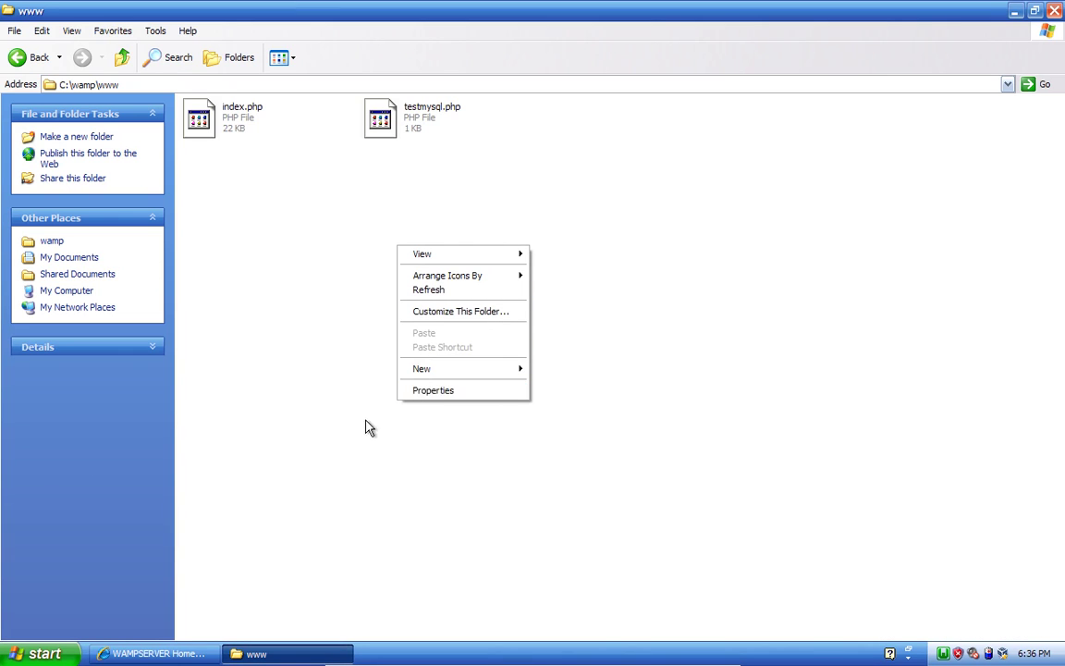
pyautogui.moveTo(514, 371)
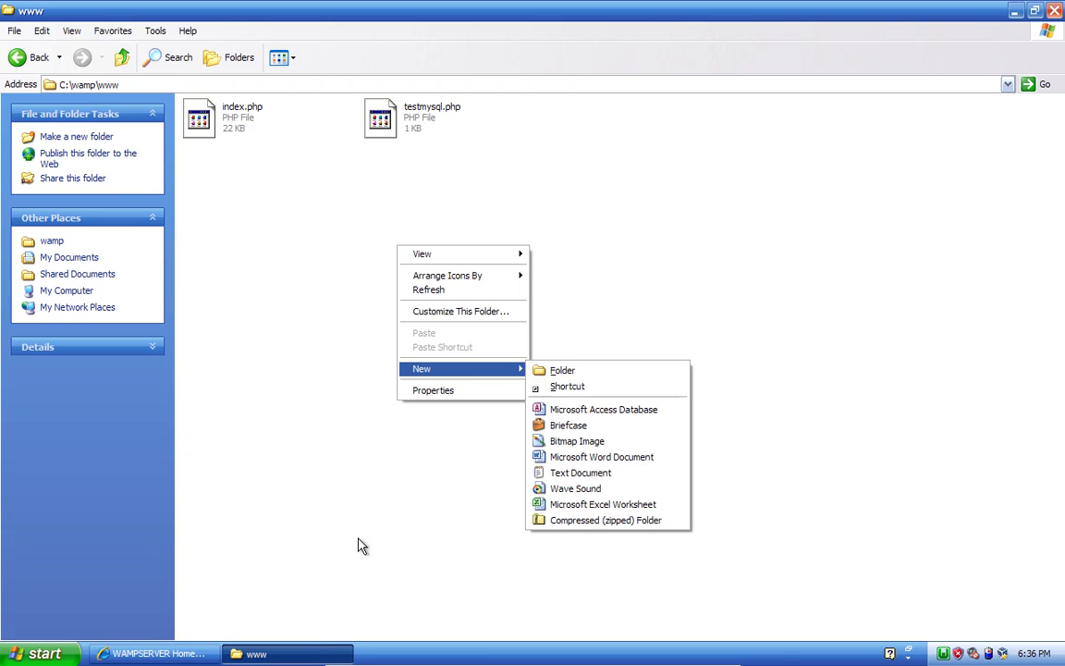
pyautogui.click(326, 488)
# Start a new Notepad document and choose C:\wamp\www as the folder to save it in
pyautogui.click(44, 654)
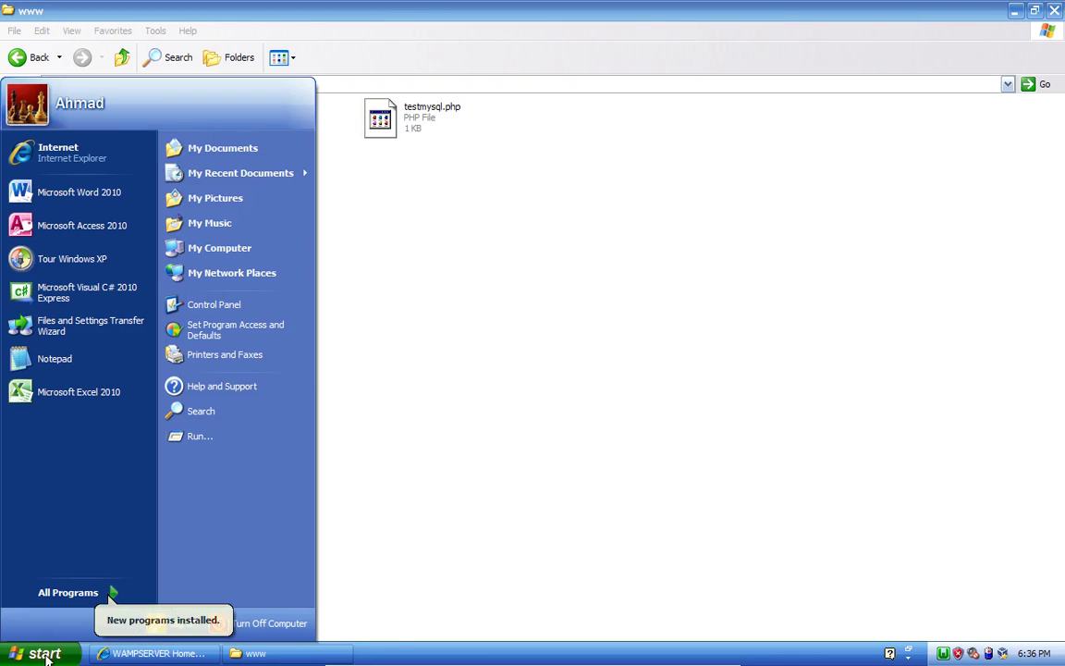
pyautogui.click(82, 357)
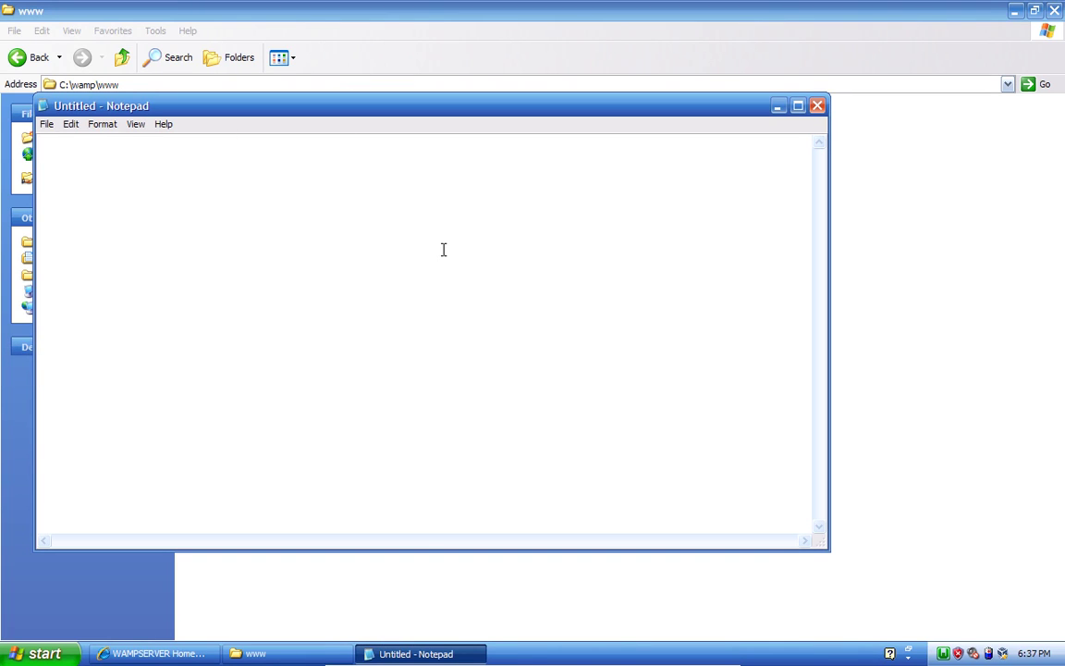
pyautogui.hotkey('ctrl', 's')
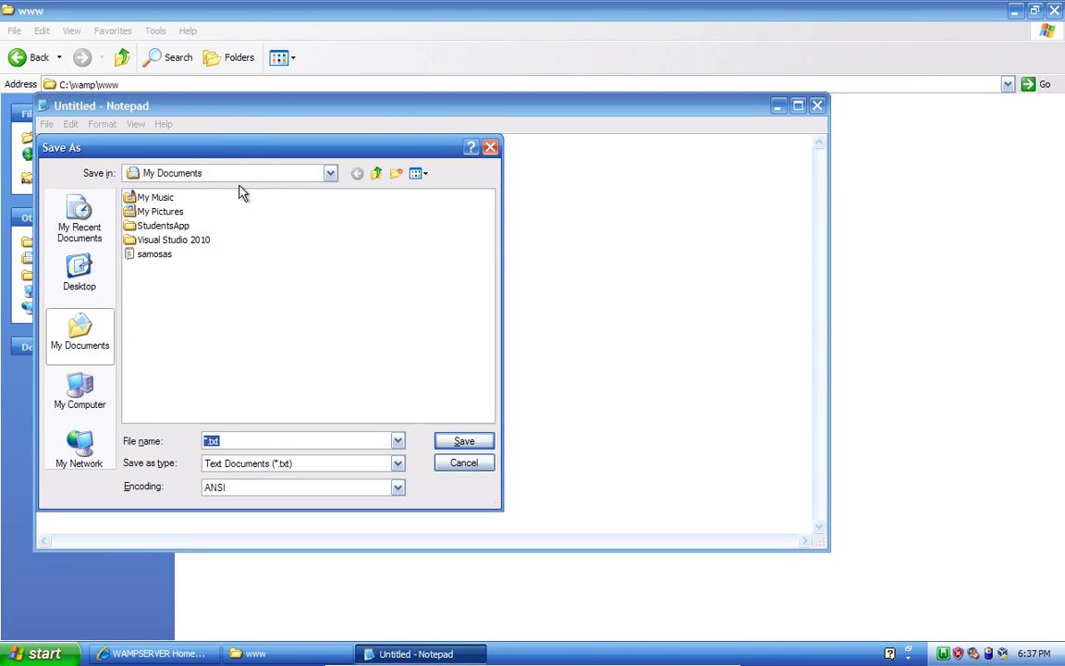
pyautogui.click(79, 392)
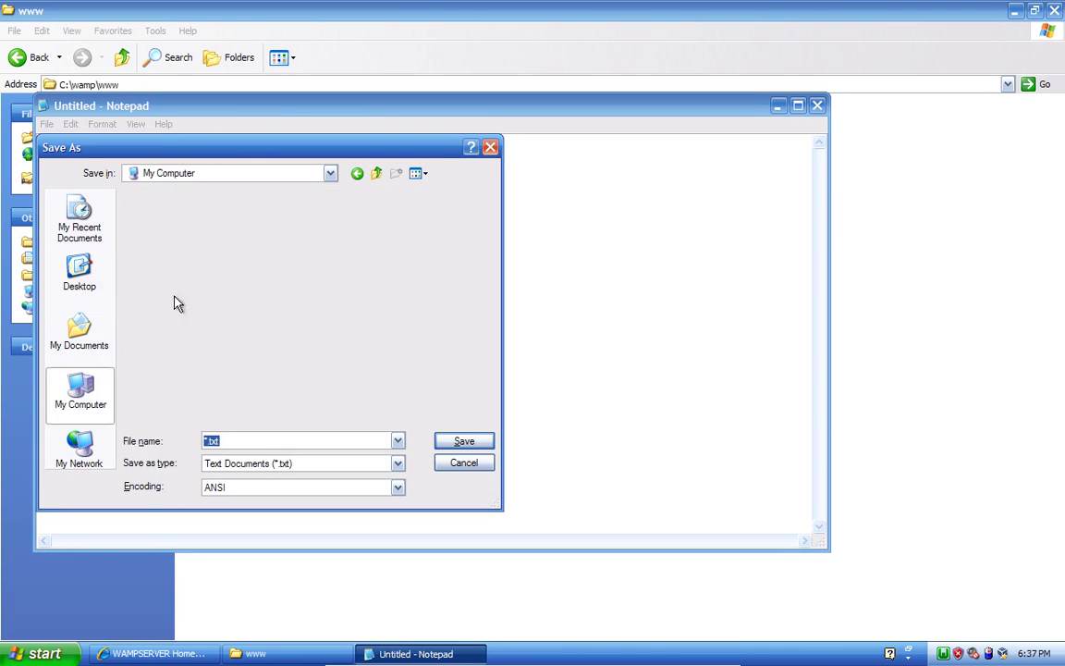
pyautogui.doubleClick(162, 197)
pyautogui.doubleClick(148, 254)
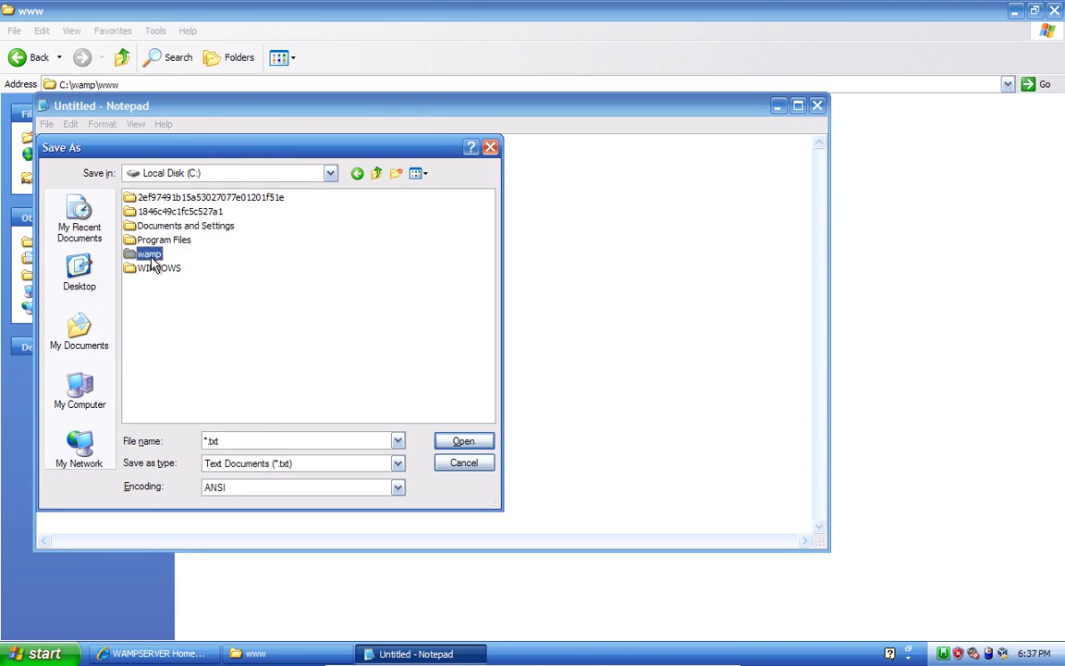
pyautogui.doubleClick(147, 310)
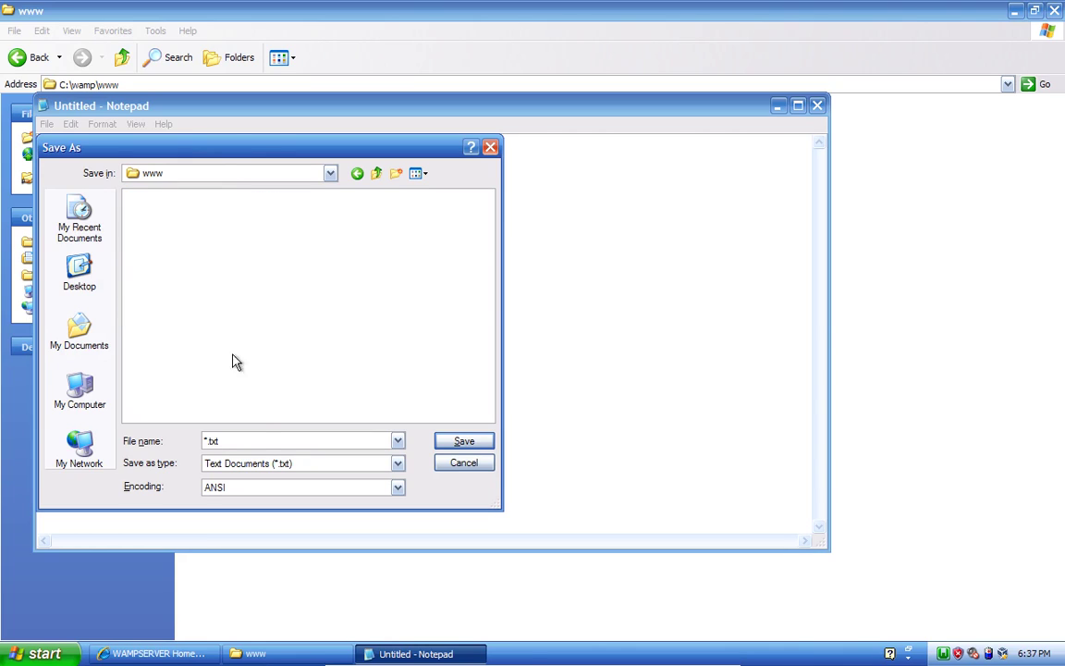
# Save the empty document as "test.php", with the name in quotation marks, file type All Files and UTF-8 encoding
pyautogui.doubleClick(260, 441)
pyautogui.write('test.pphp')
pyautogui.press('Tab')
pyautogui.press('Down')
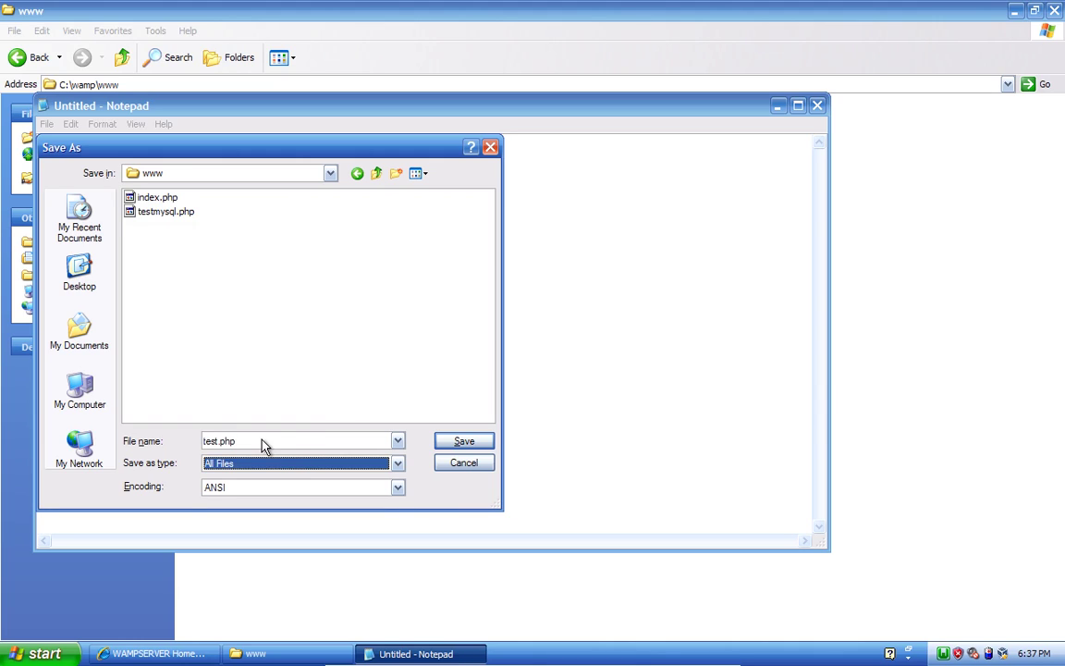
pyautogui.click(262, 444)
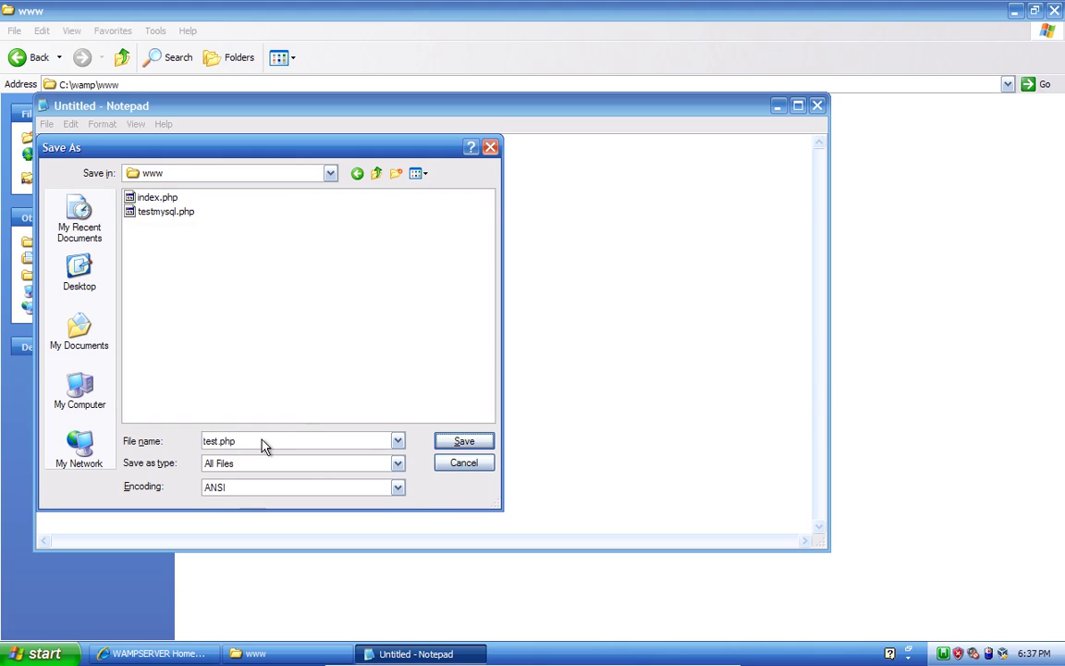
pyautogui.click(319, 488)
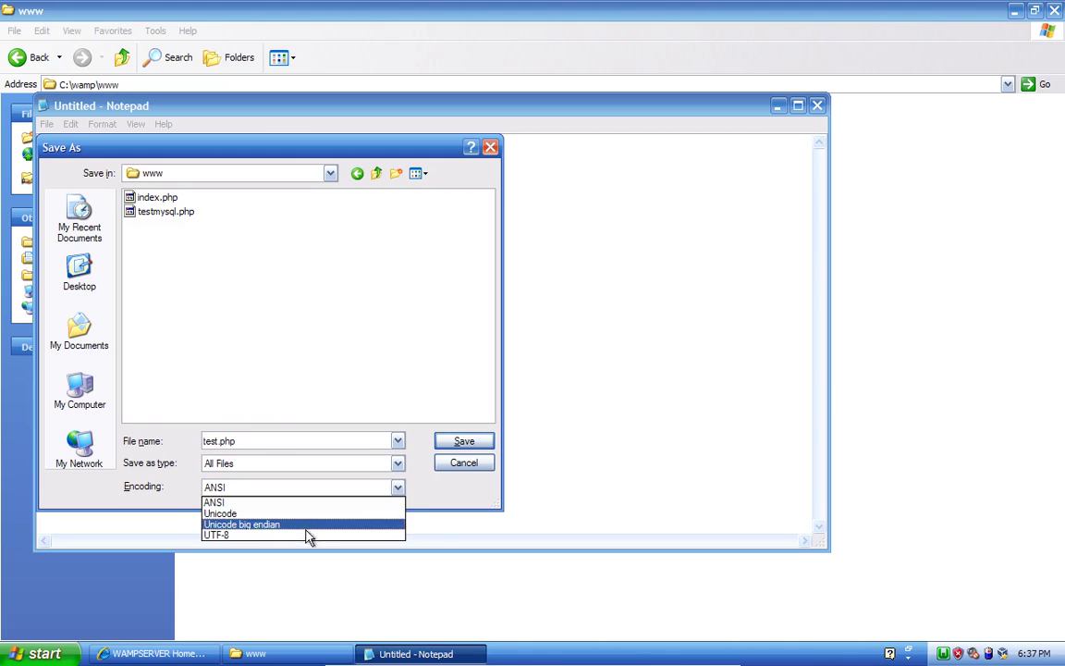
pyautogui.click(307, 534)
pyautogui.click(269, 442)
pyautogui.press('Home')
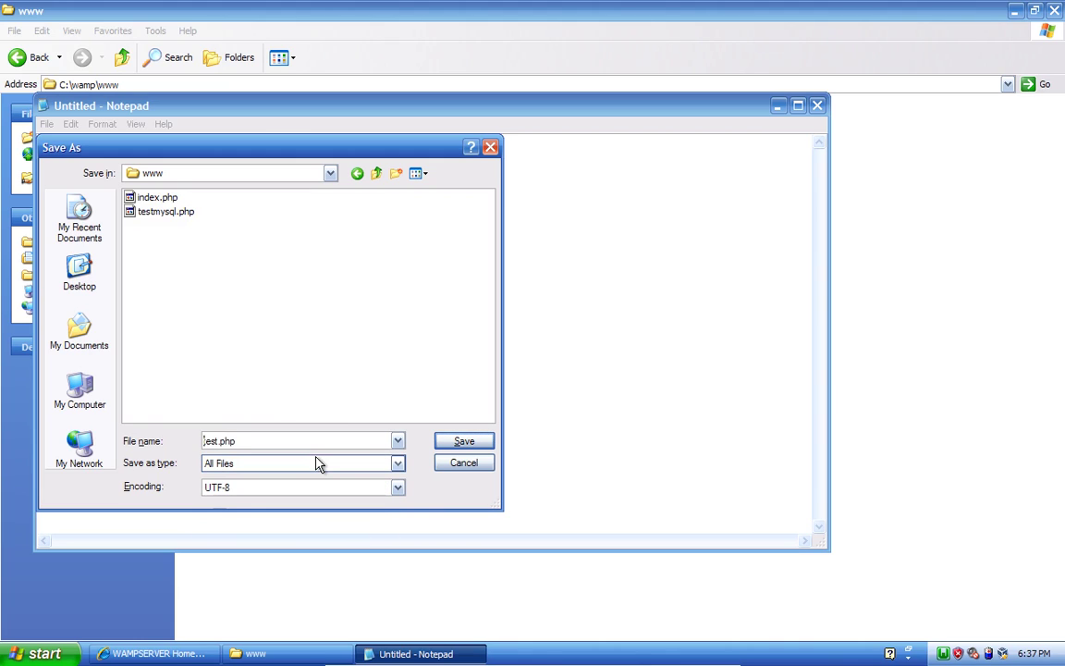
pyautogui.write('"')
pyautogui.press('End')
pyautogui.write('"')
pyautogui.press('Return')
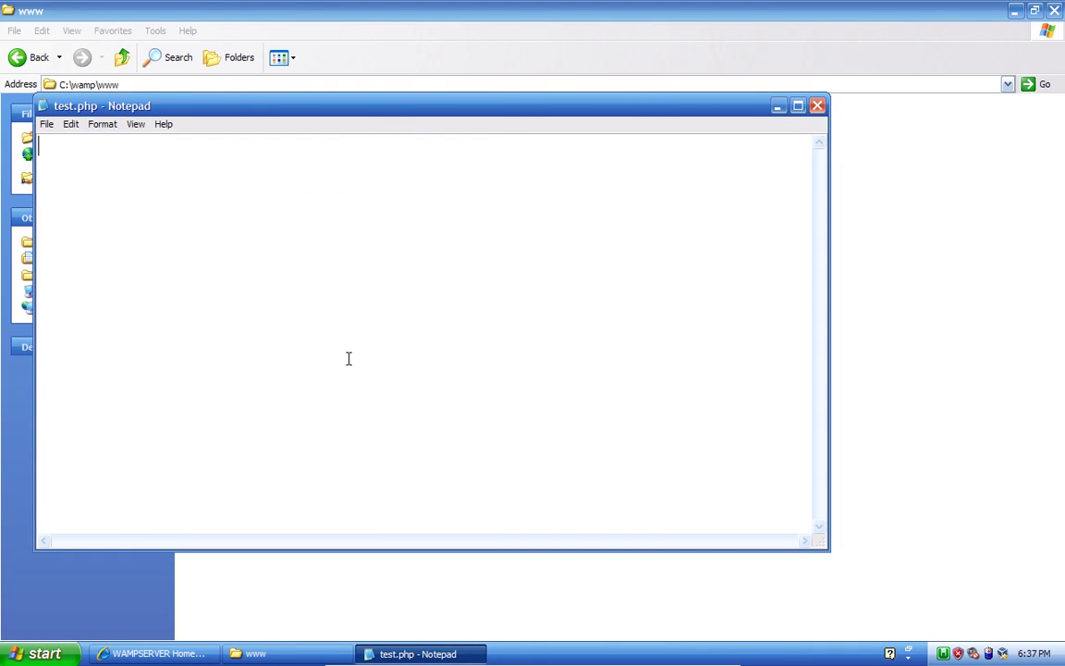
# Write a PHP block in test.php containing the statement echo "PHP is running";
pyautogui.write('<?php')
pyautogui.press('Return')
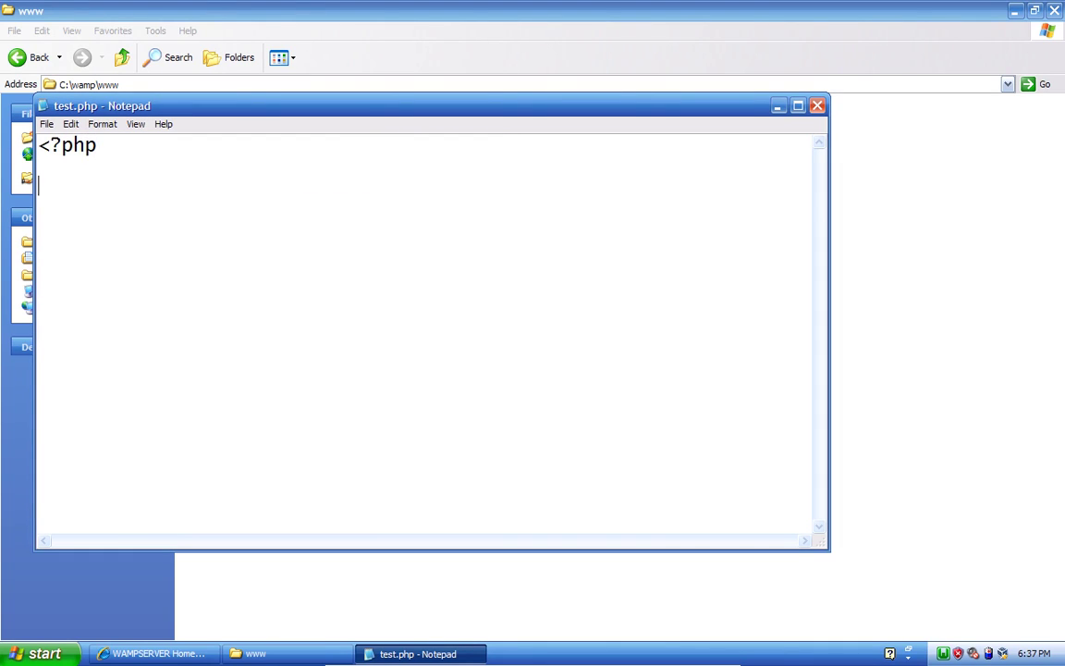
pyautogui.press('Up')
pyautogui.write('ech')
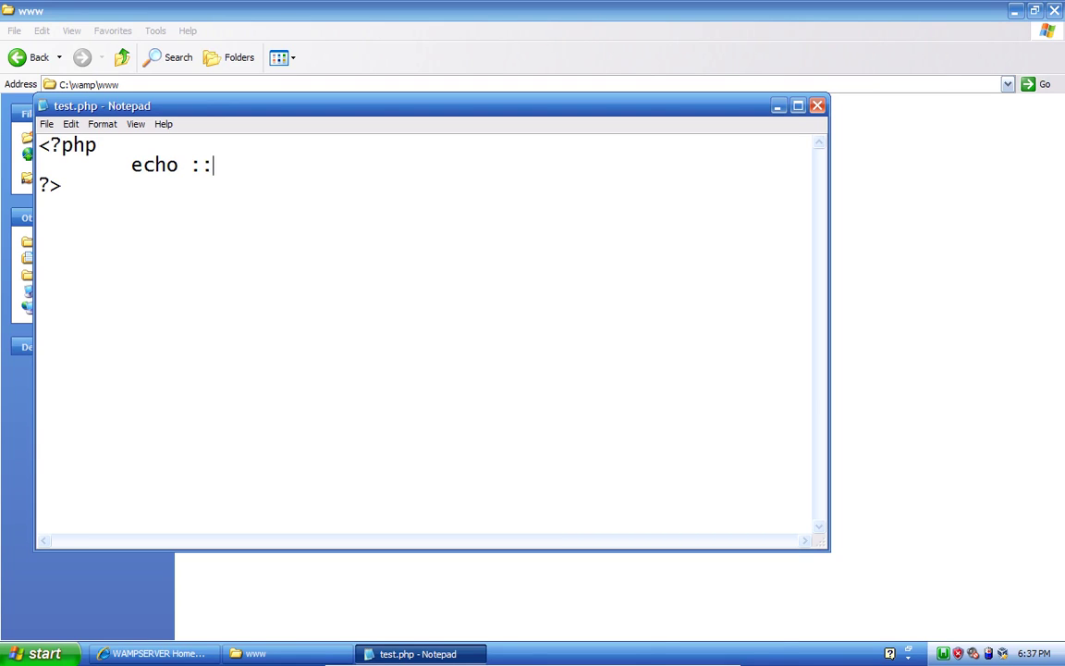
pyautogui.write('o "":PHP is run')
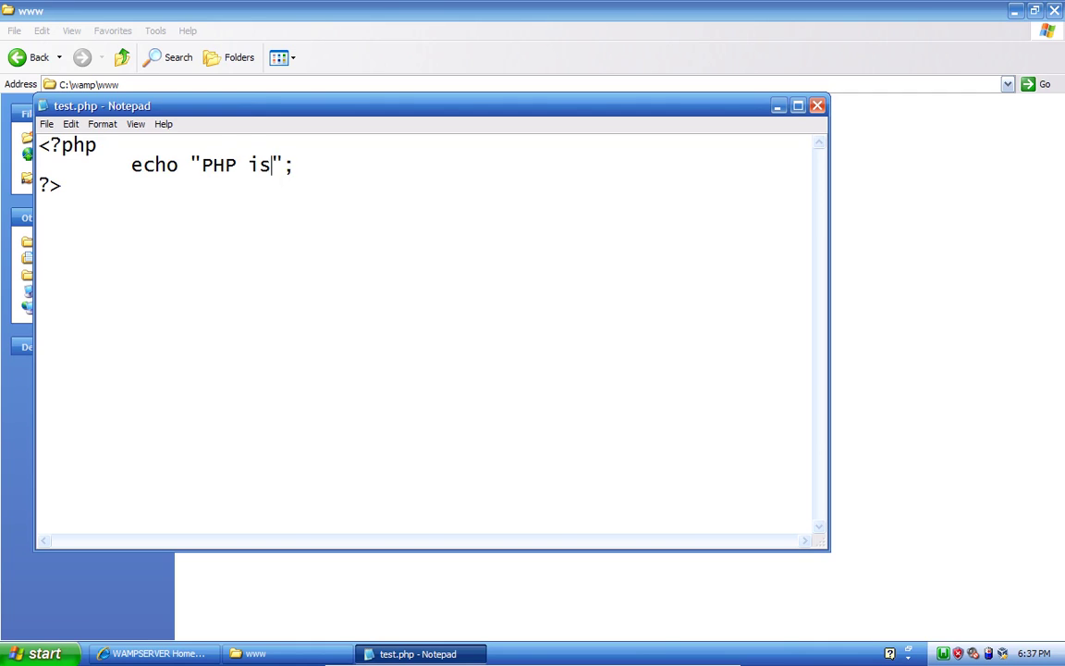
pyautogui.write('ning')
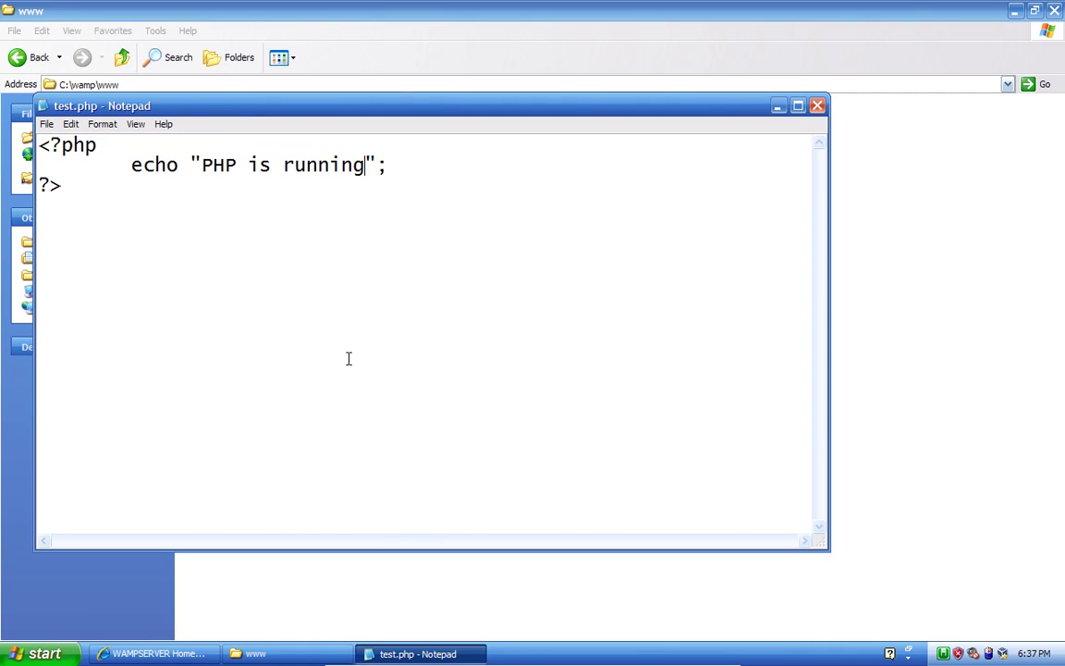
# Check the www folder for the test.php file
pyautogui.click(396, 613)
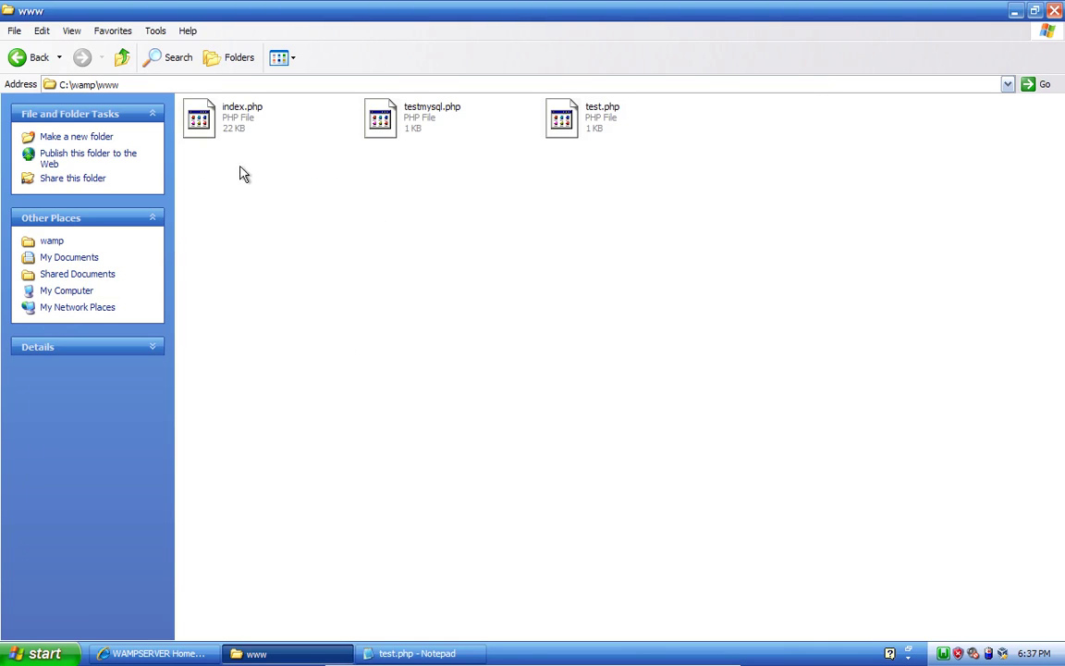
pyautogui.click(552, 141)
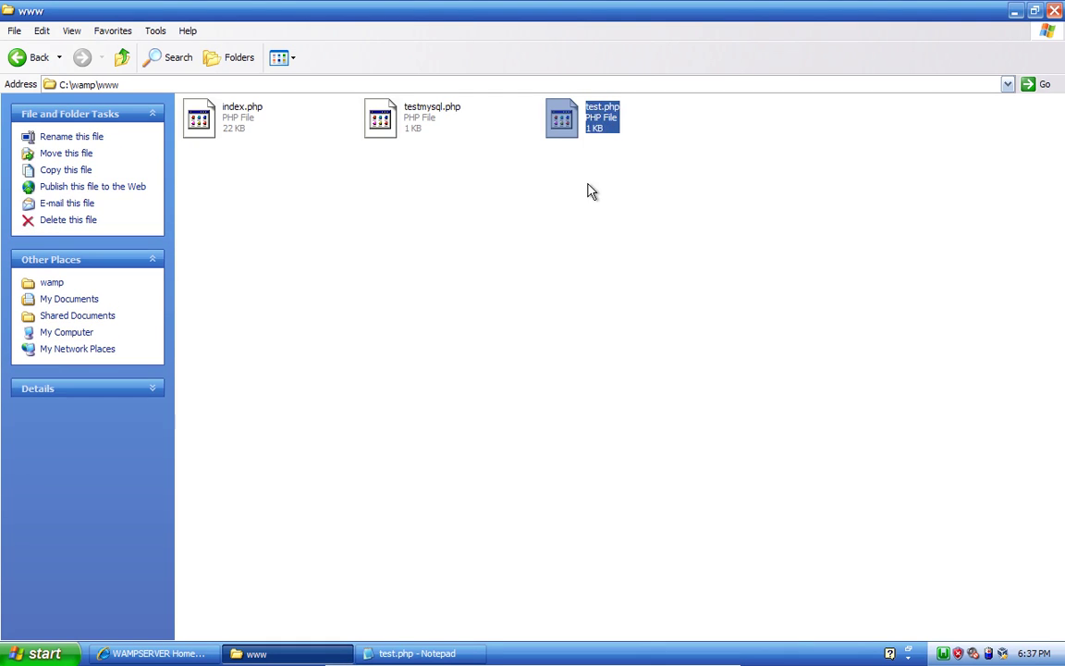
pyautogui.click(603, 111)
pyautogui.press('Return')
pyautogui.click(590, 169)
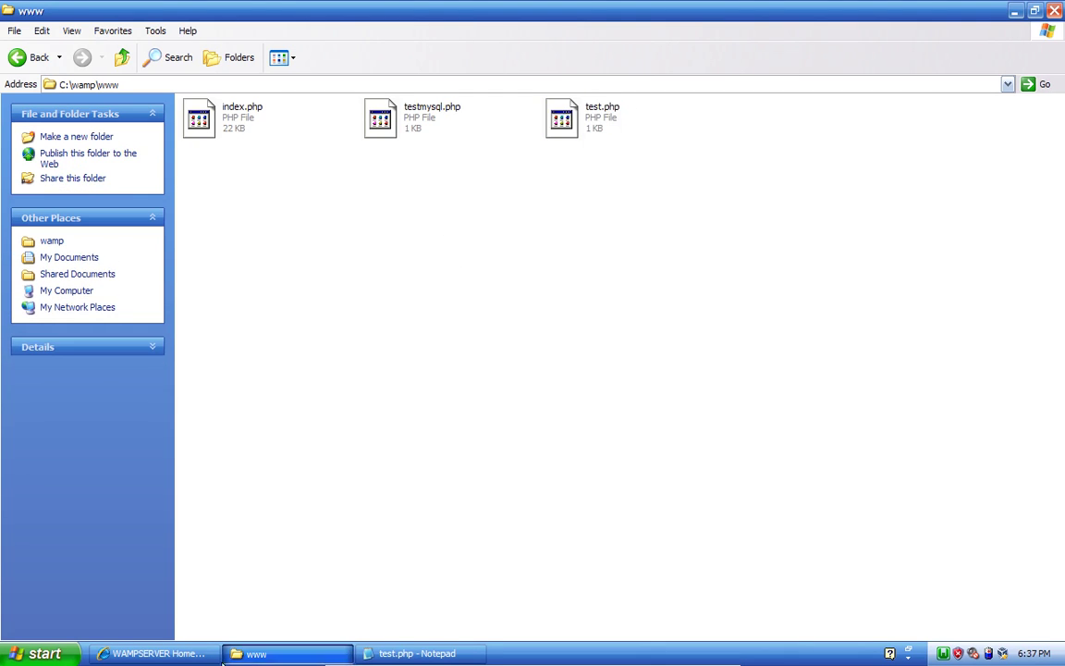
pyautogui.click(188, 658)
pyautogui.click(187, 37)
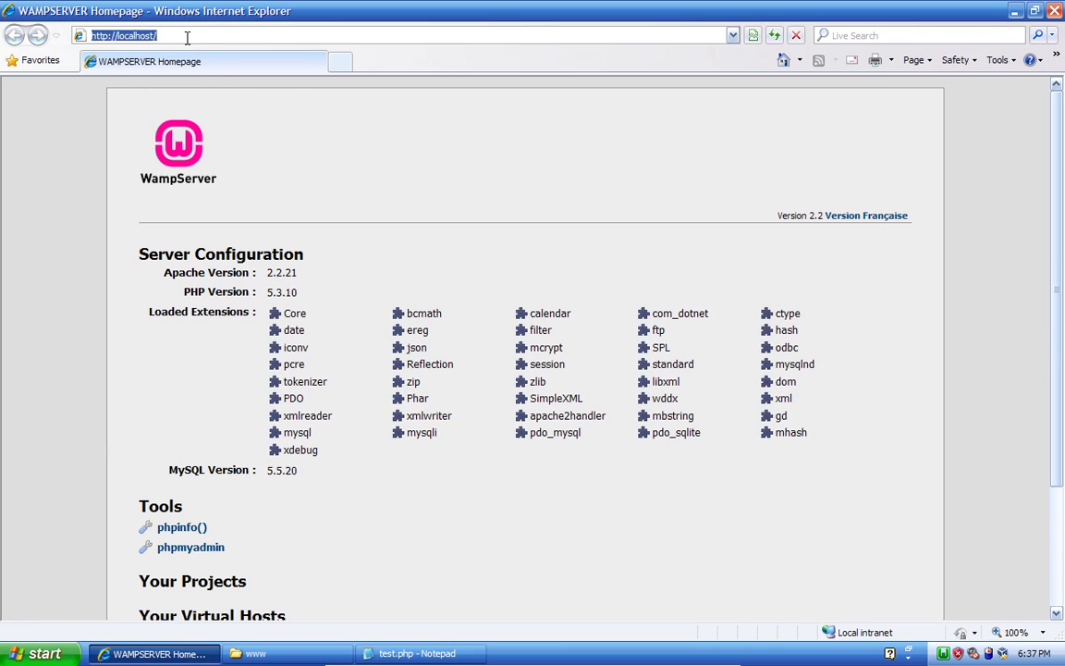
pyautogui.click(196, 39)
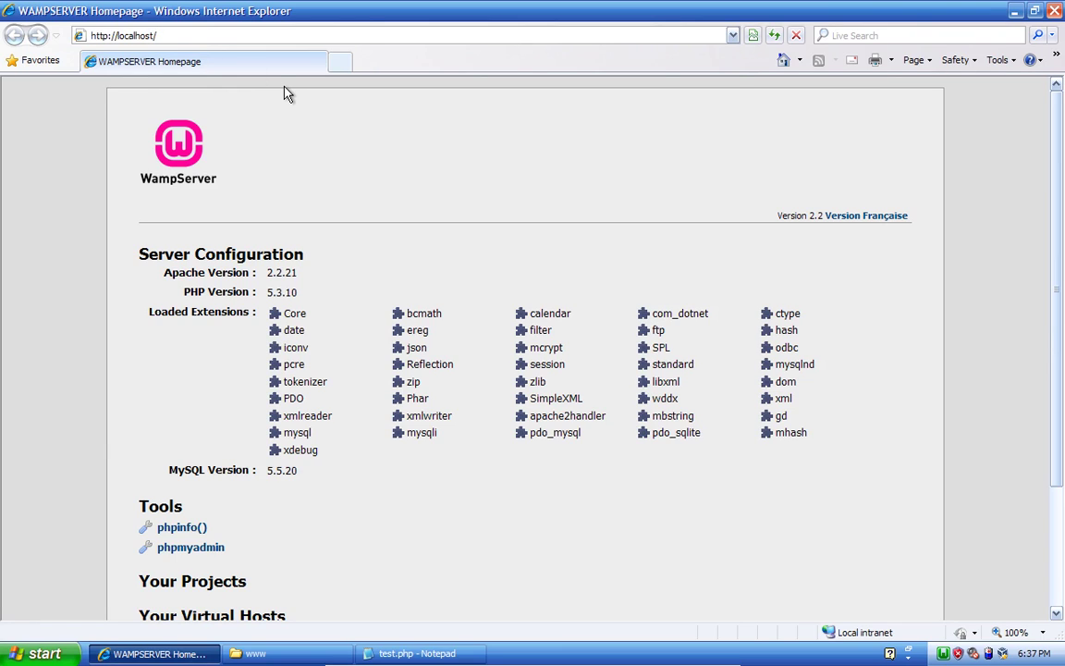
pyautogui.write('test.php')
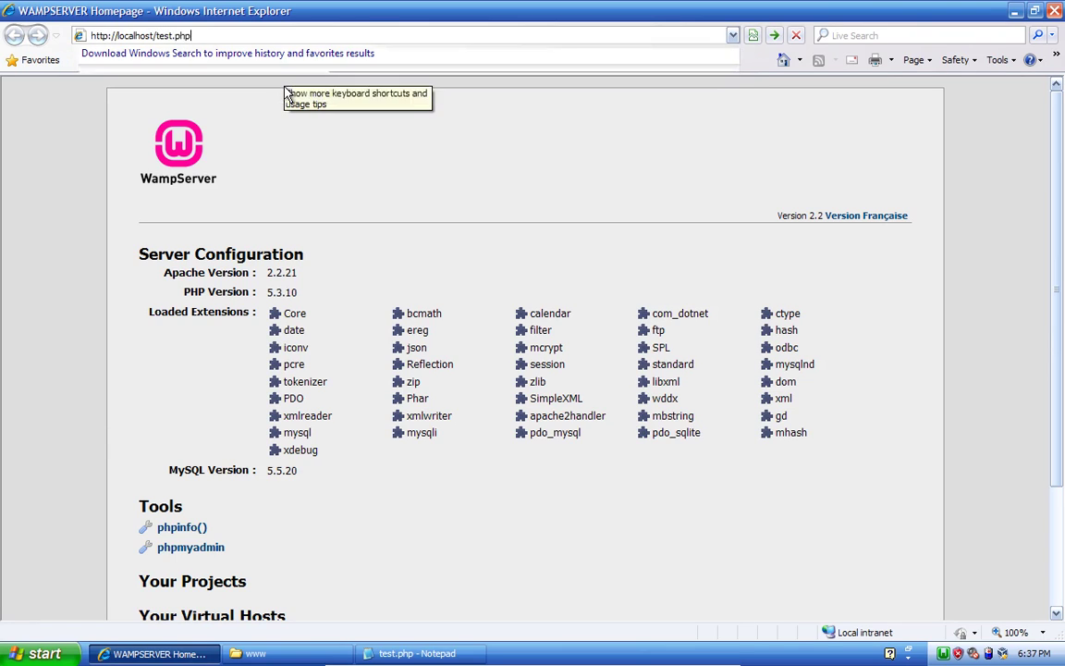
pyautogui.press('Return')
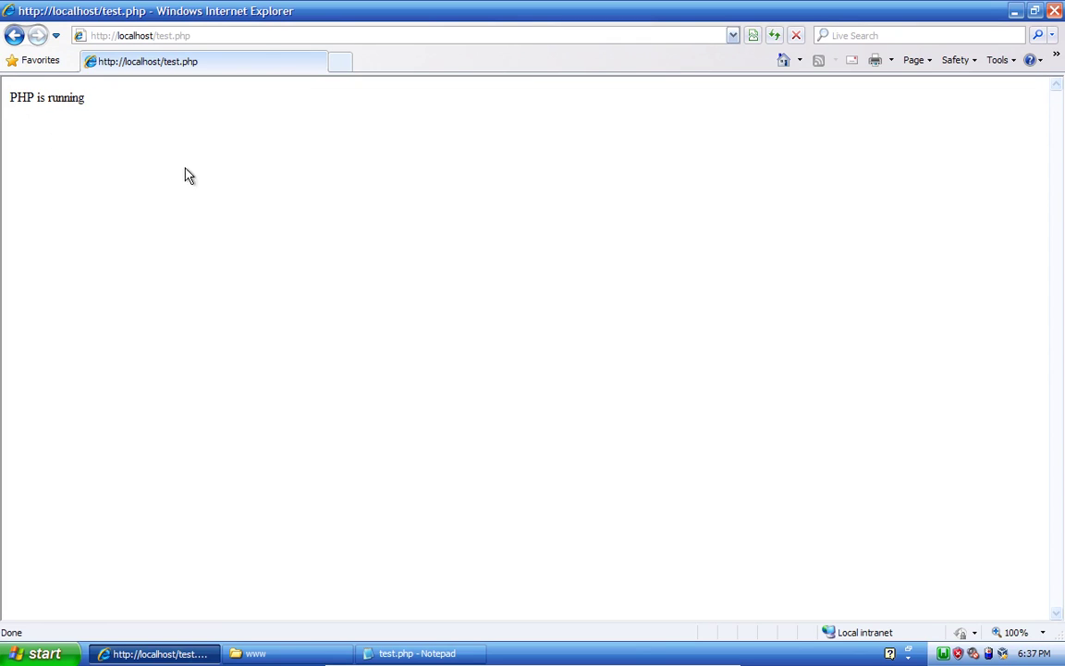
# Inspect the HTML source that the server returns for the test.php page and close the source view
pyautogui.rightClick(317, 258)
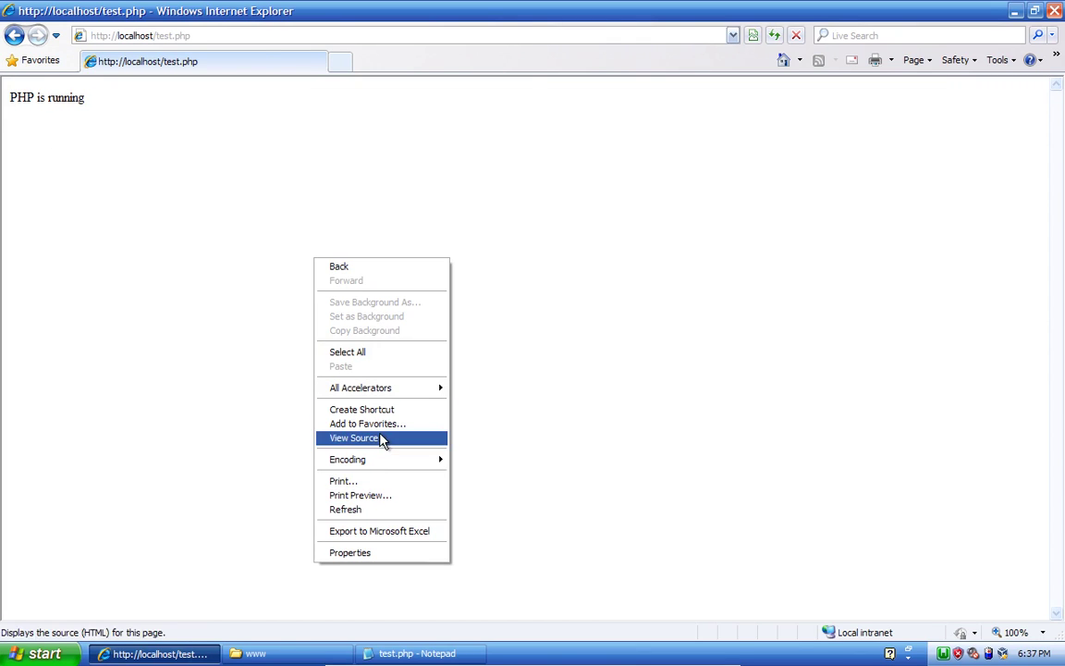
pyautogui.click(378, 439)
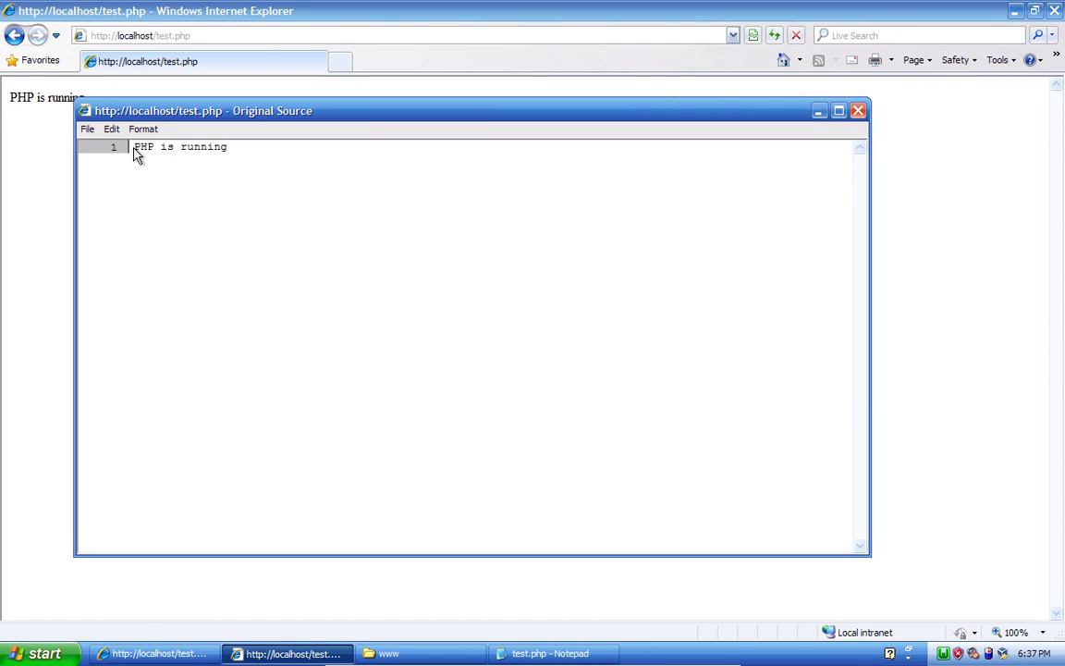
pyautogui.moveTo(135, 151); pyautogui.dragTo(276, 176)
pyautogui.click(279, 242)
pyautogui.click(858, 111)
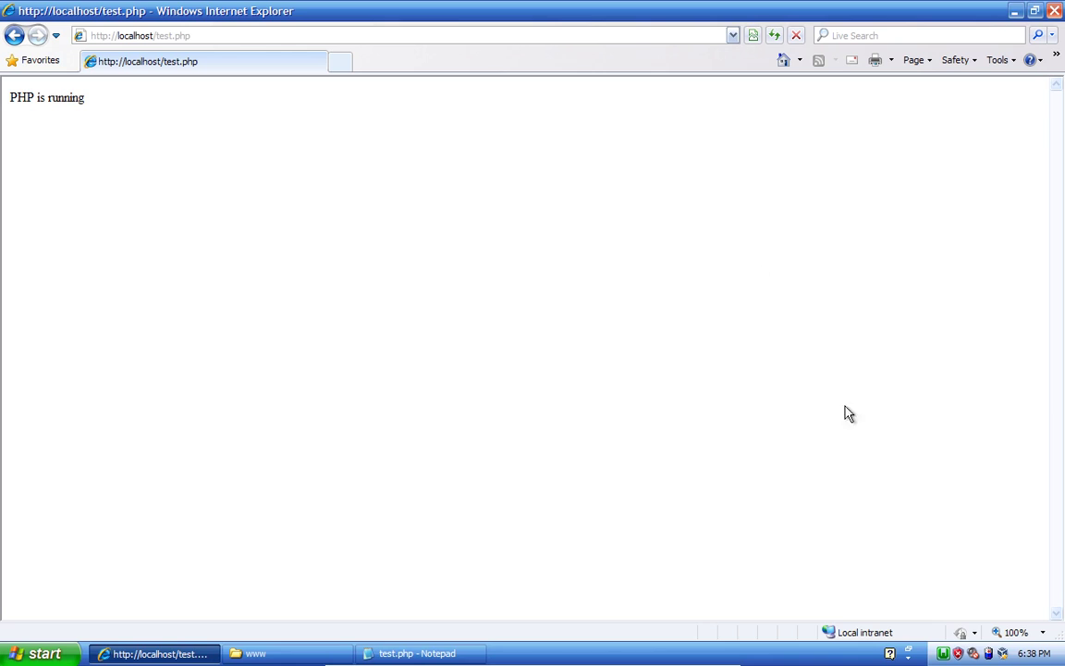
# Open Apache's httpd.conf configuration file through WampServer and maximize its Notepad window
pyautogui.click(943, 655)
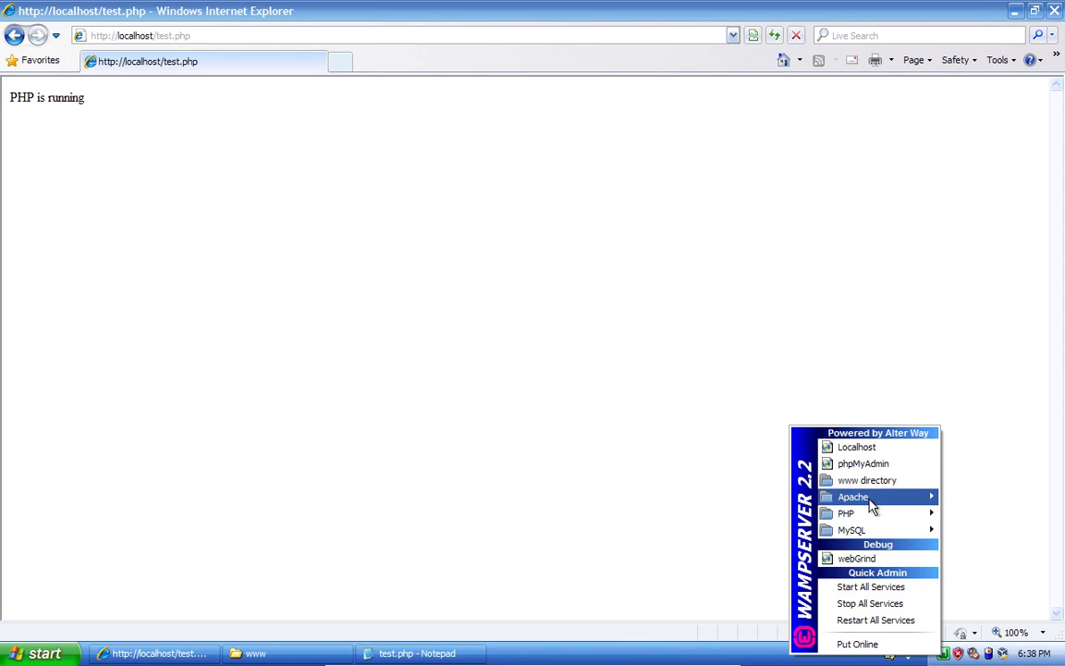
pyautogui.moveTo(870, 521)
pyautogui.moveTo(872, 499)
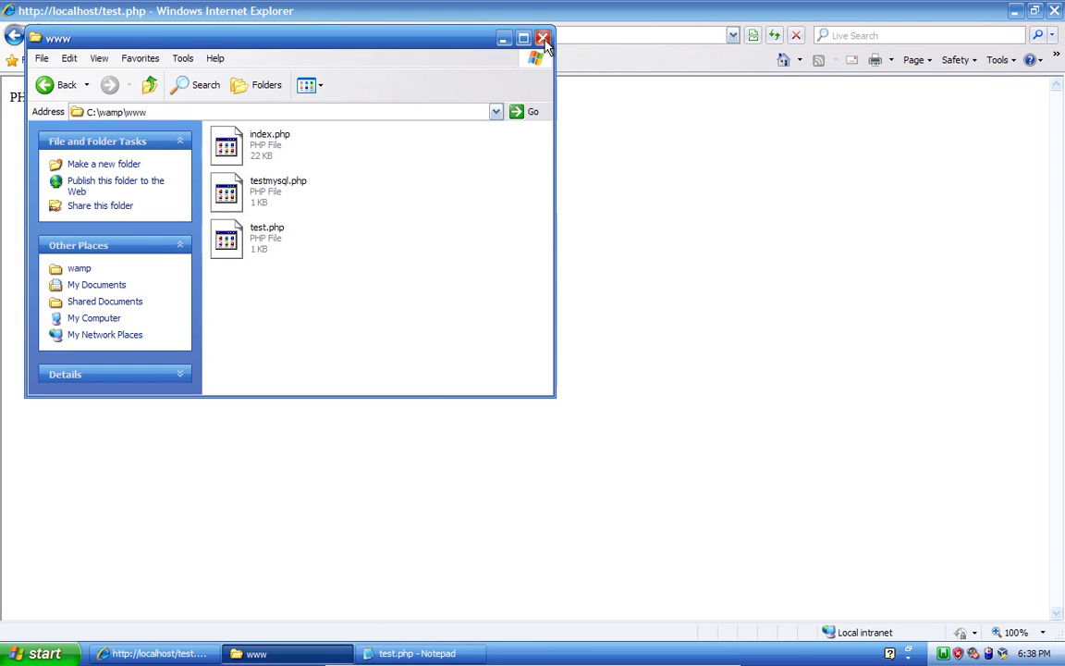
pyautogui.click(943, 653)
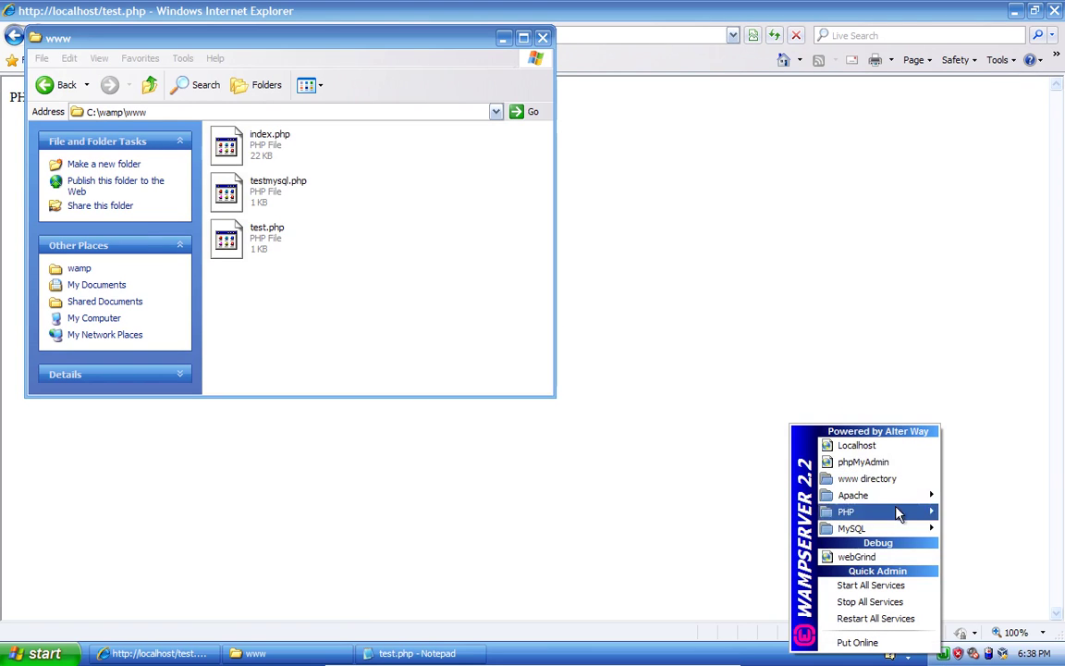
pyautogui.moveTo(894, 496)
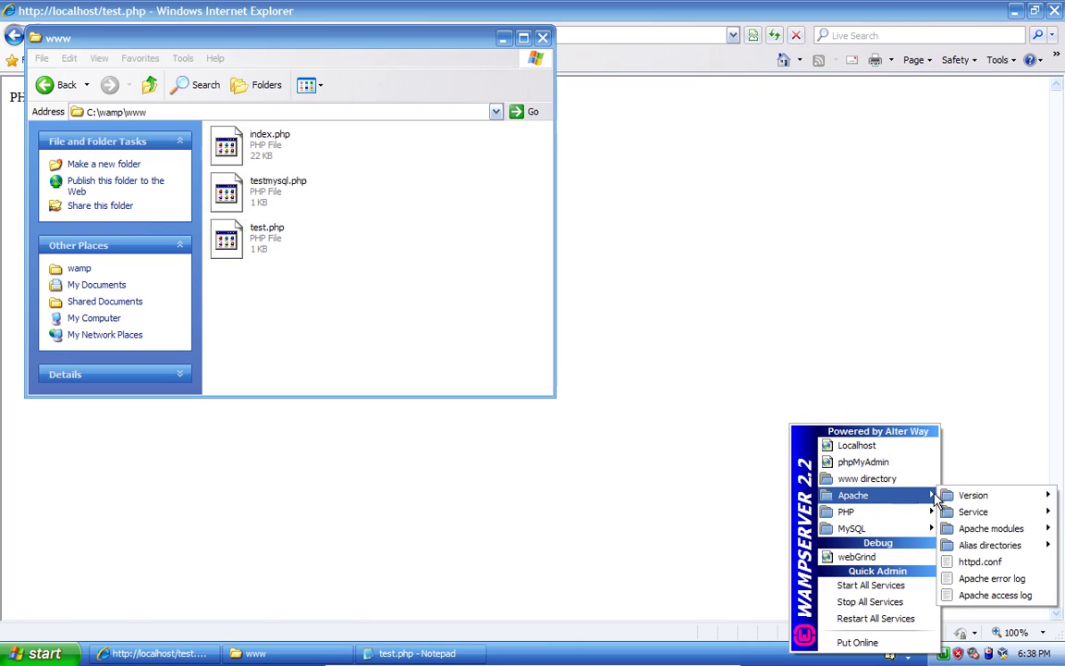
pyautogui.click(1018, 568)
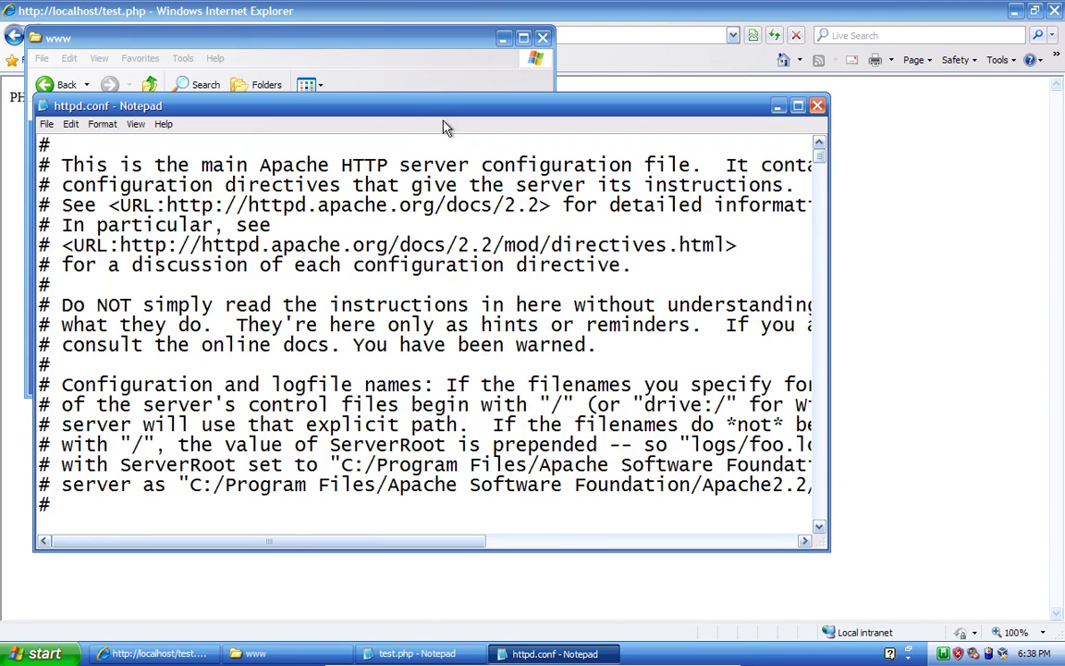
pyautogui.doubleClick(416, 108)
# Find the DocumentRoot directive for c:/wamp/www/ in httpd.conf and select the whole line
pyautogui.scroll(-8, 239, 216)
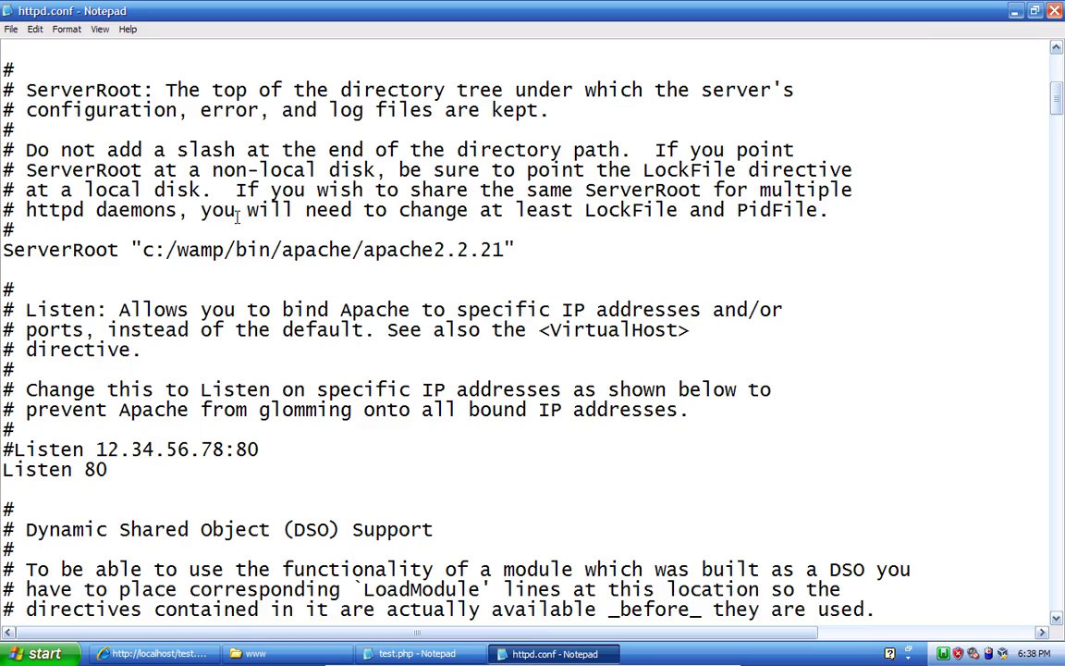
pyautogui.scroll(-17, 239, 216)
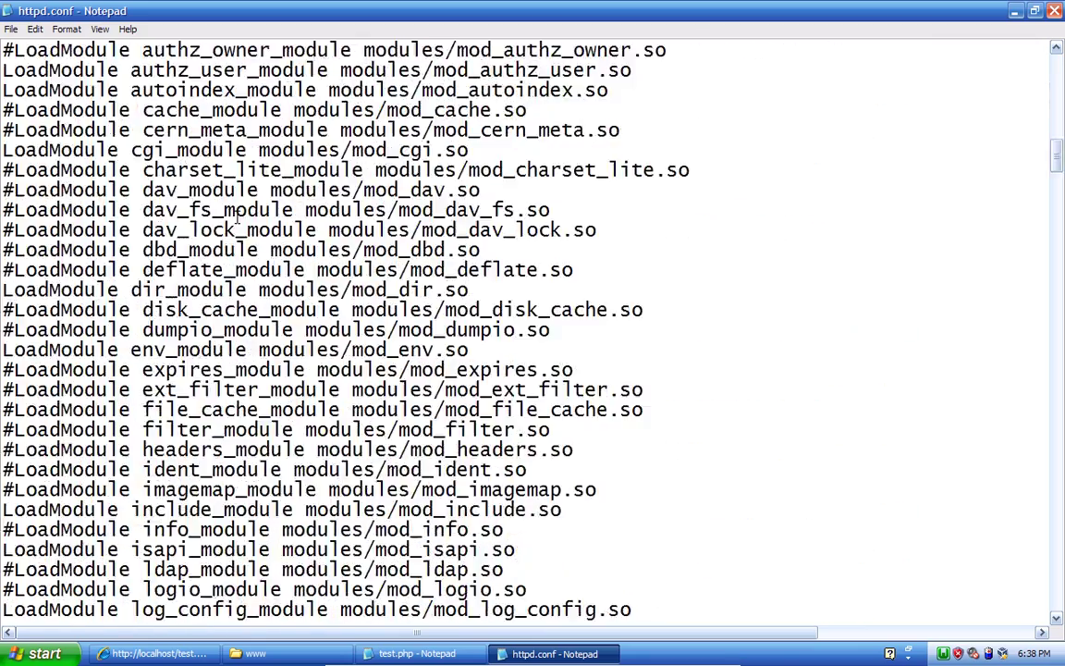
pyautogui.scroll(-20, 239, 216)
pyautogui.scroll(-8, 239, 215)
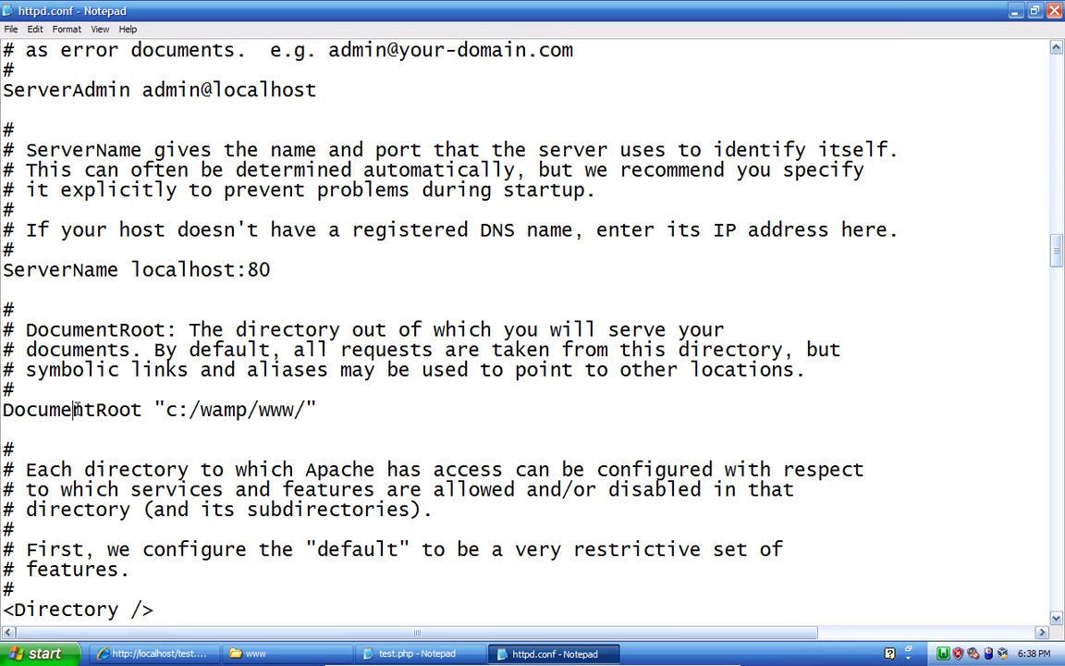
pyautogui.hotkey('shift', 'End')
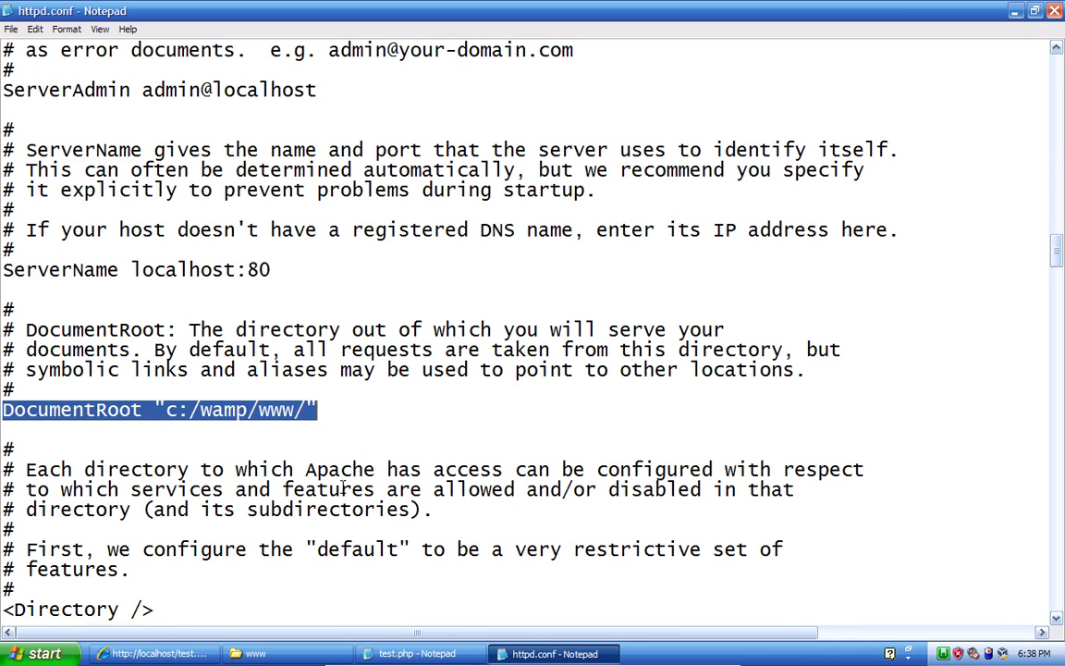
# Create a new folder named "web" on the desktop
pyautogui.press('super+d')
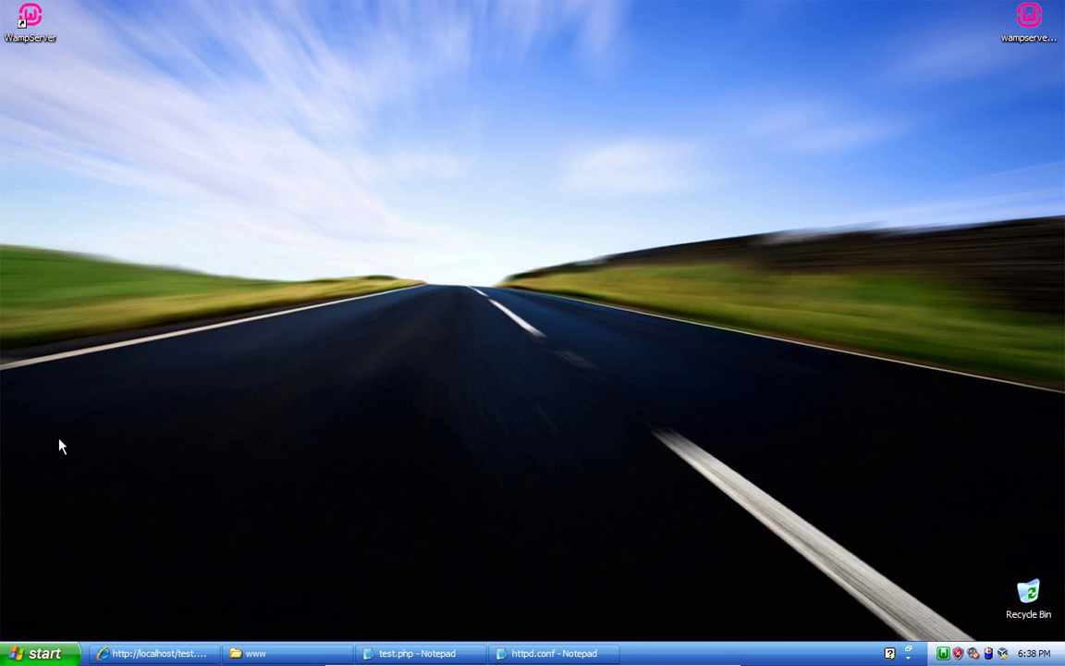
pyautogui.rightClick(175, 208)
pyautogui.press('Escape')
pyautogui.press('Escape')
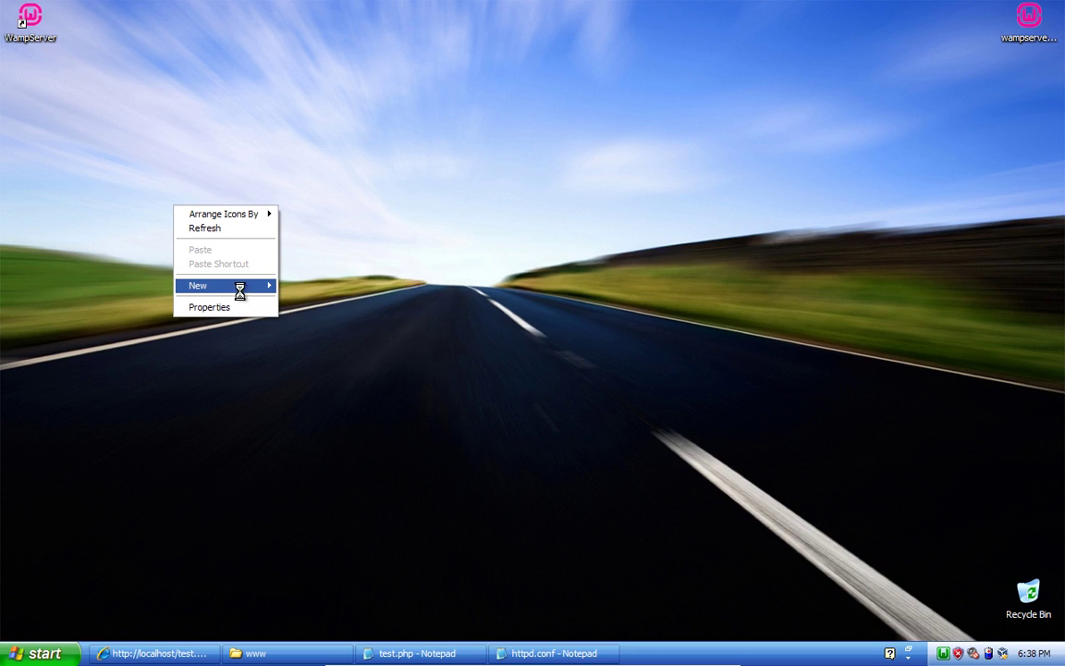
pyautogui.moveTo(238, 290)
pyautogui.click(292, 286)
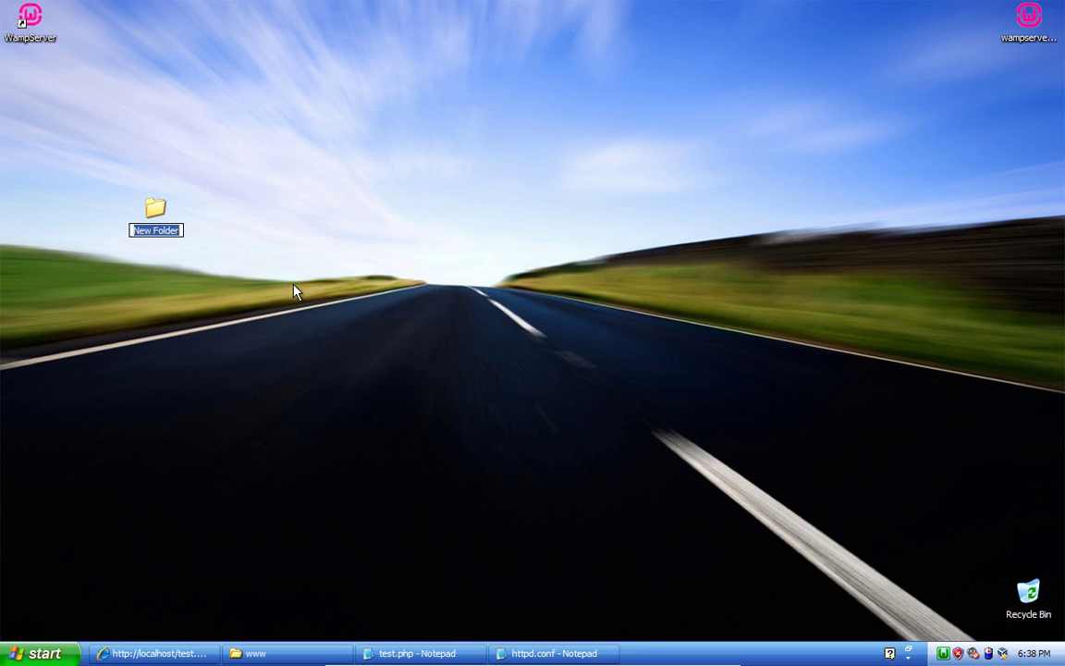
pyautogui.write('web')
pyautogui.press('Return')
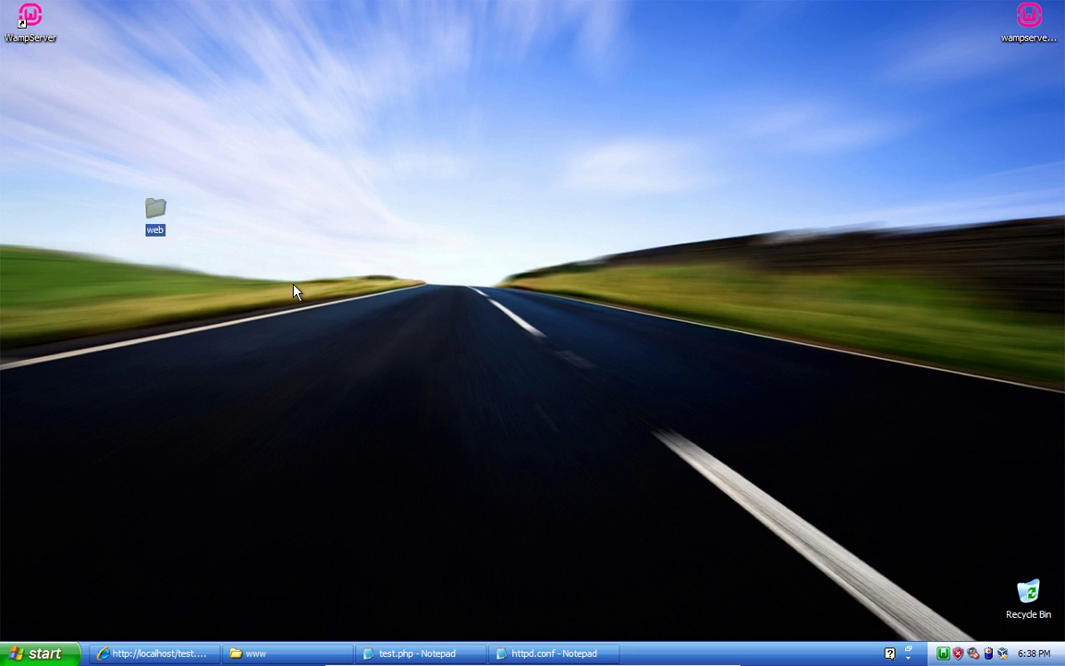
pyautogui.click(294, 290)
# Open the web folder and copy its full path from the address
pyautogui.doubleClick(159, 214)
pyautogui.click(378, 212)
pyautogui.rightClick(379, 210)
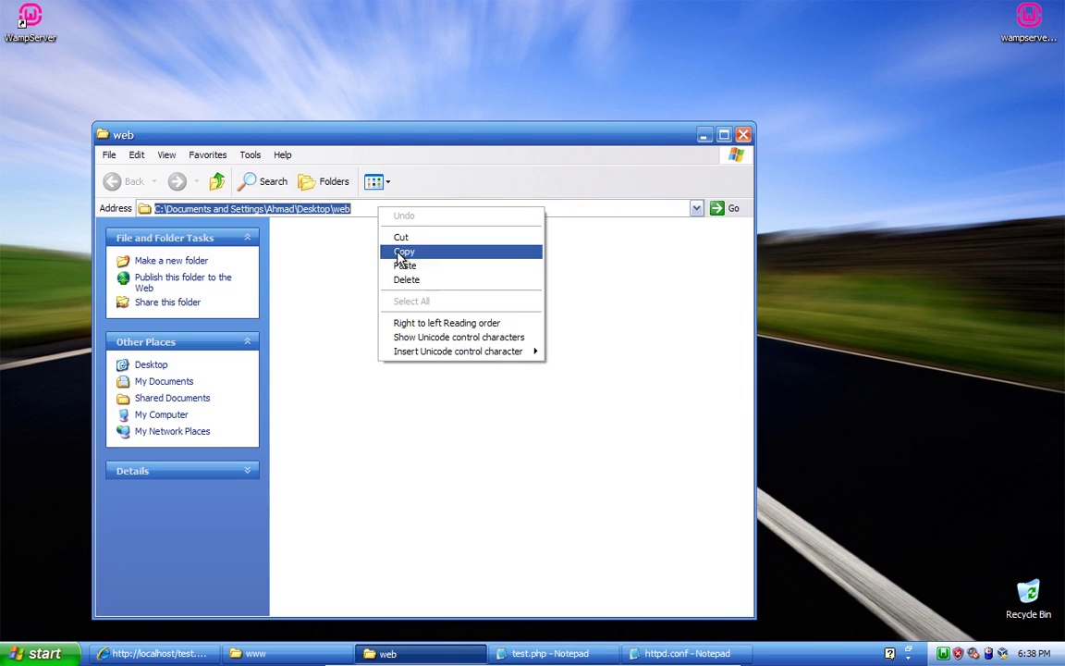
pyautogui.click(398, 248)
# In httpd.conf, add a DocumentRoot line with the copied web folder path in quotation marks and comment out the c:/wamp/www/ line with #
pyautogui.click(659, 654)
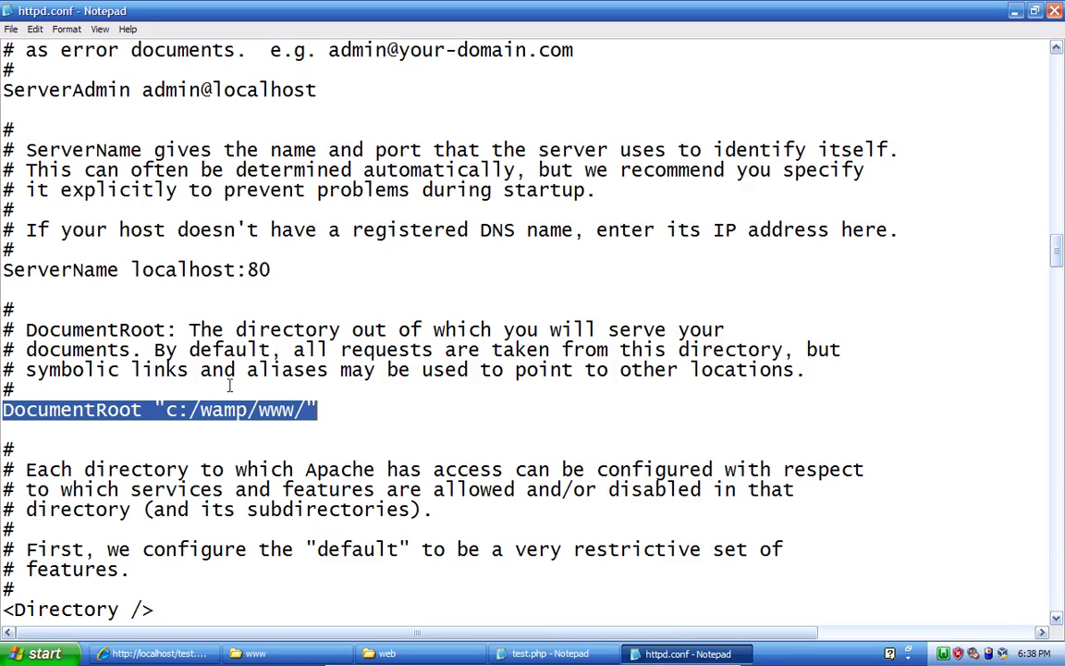
pyautogui.click(168, 411)
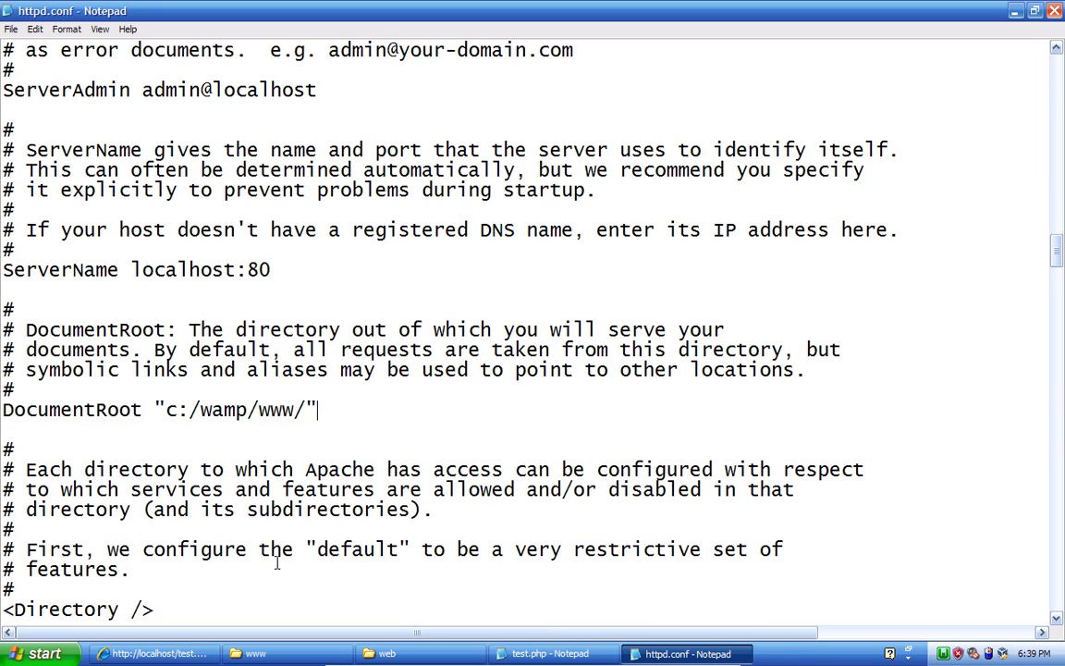
pyautogui.press('Return')
pyautogui.write('Document')
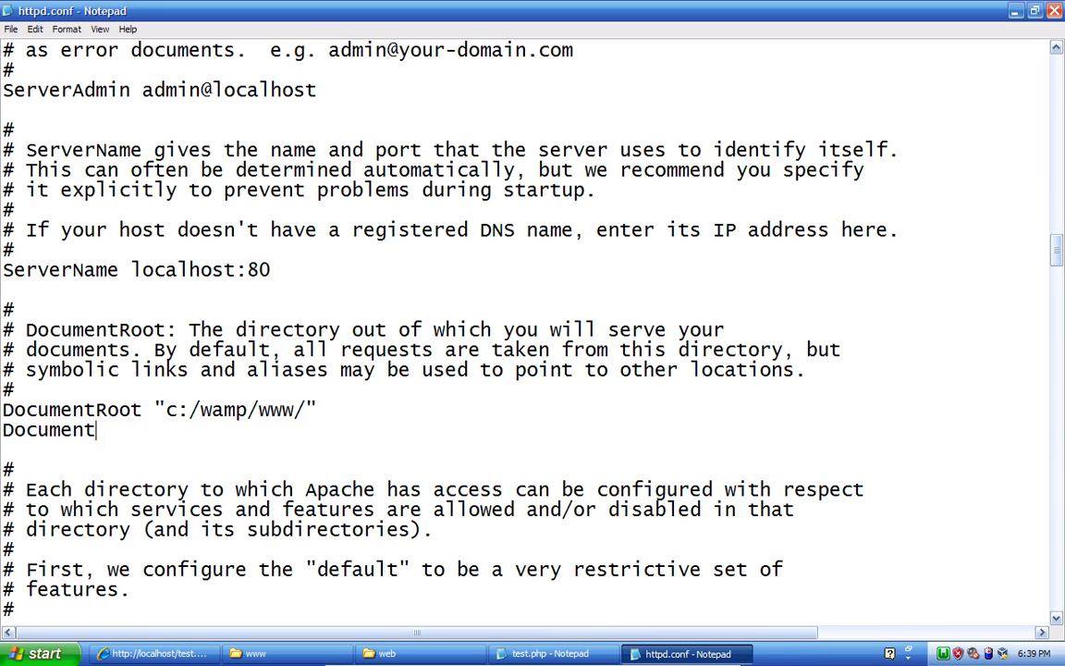
pyautogui.write('Root ""')
pyautogui.press('Left')
pyautogui.hotkey('ctrl', 'v')
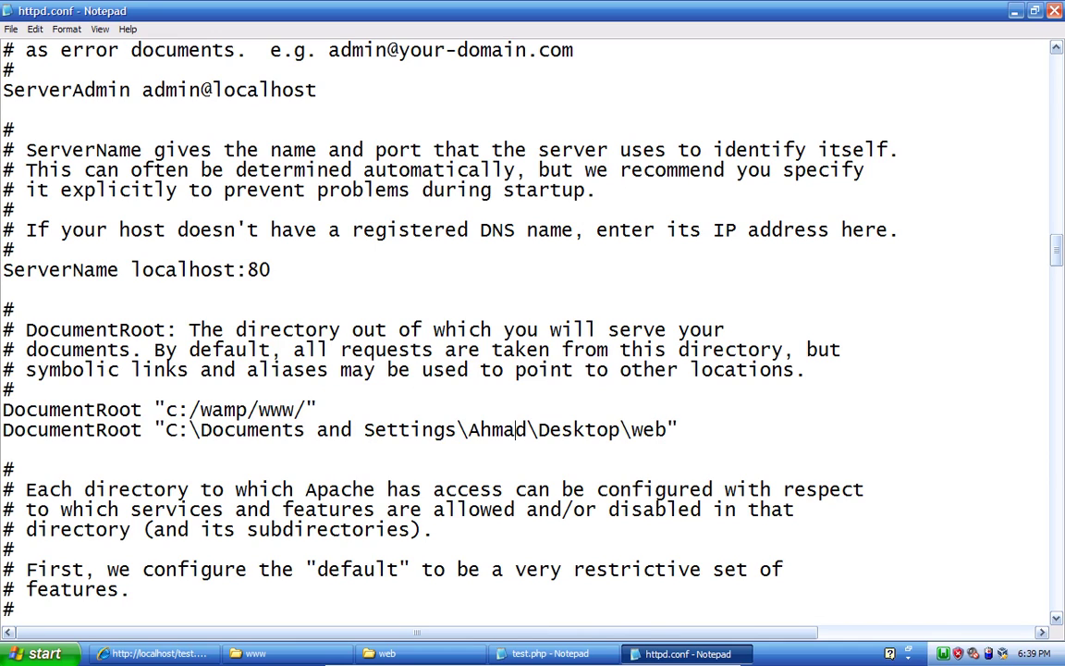
pyautogui.press('Up')
pyautogui.write('#')
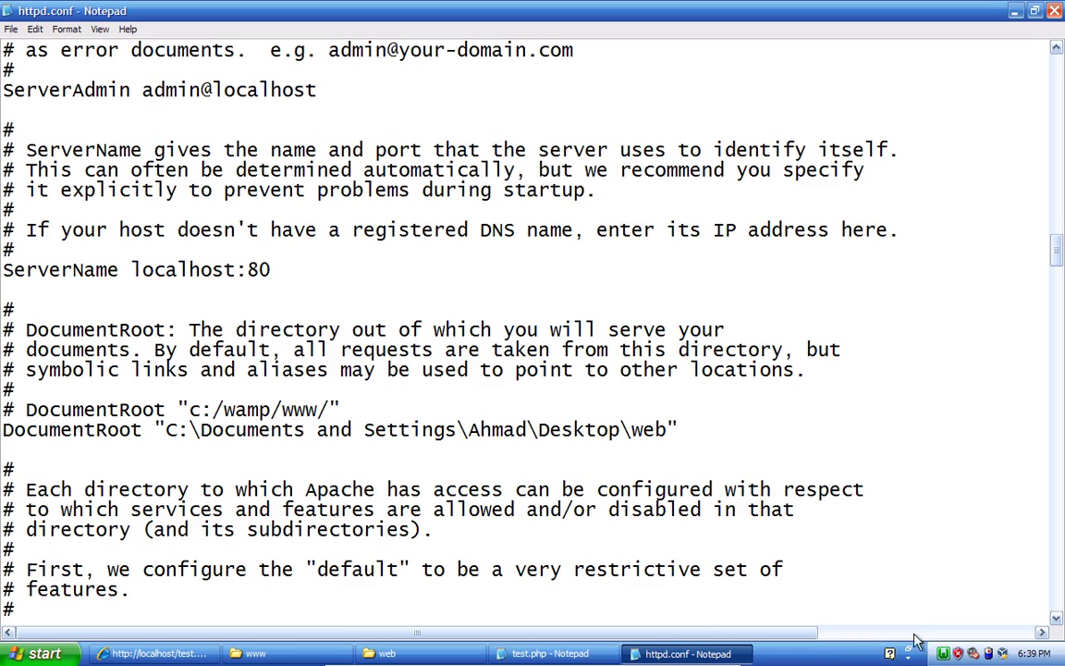
pyautogui.click(943, 654)
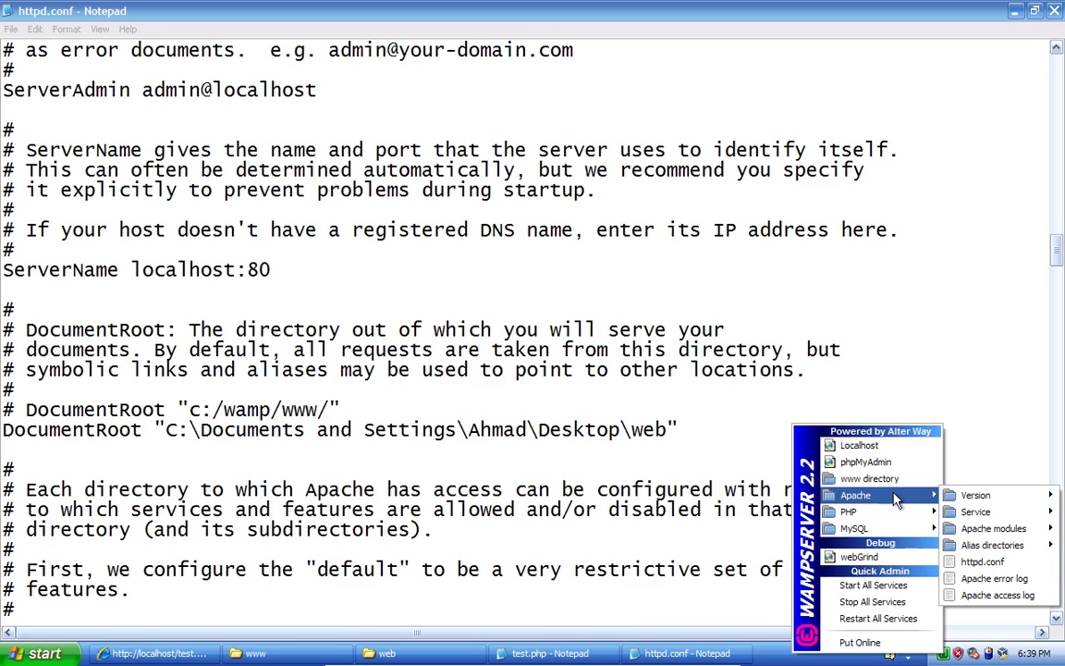
pyautogui.click(895, 614)
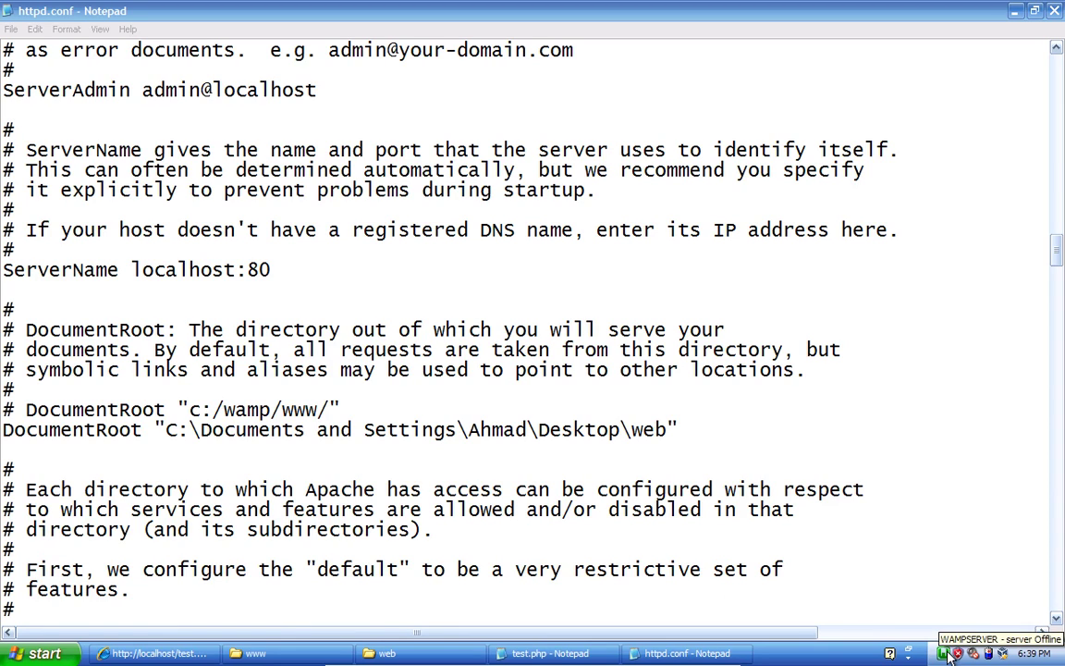
pyautogui.click(153, 654)
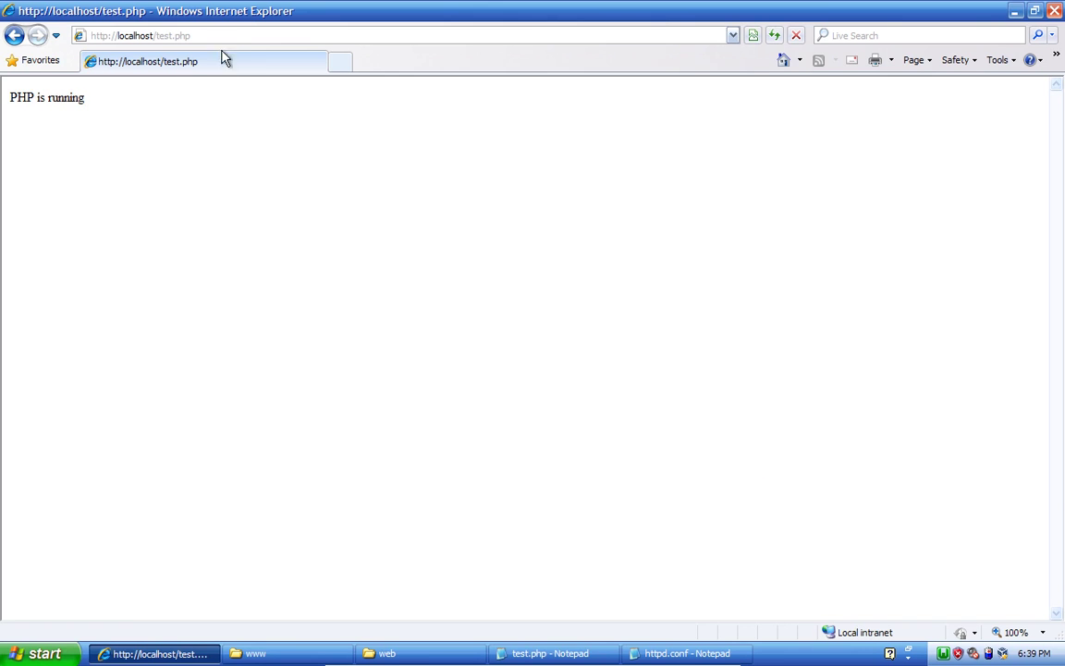
pyautogui.press('F5')
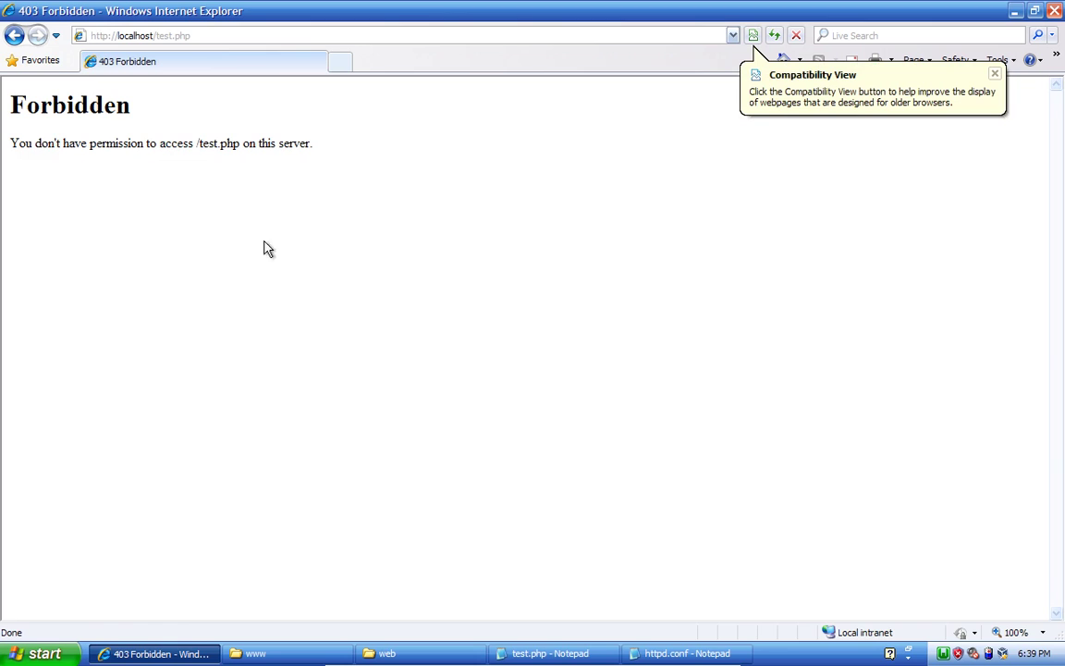
# Copy test.php from the www folder into the web folder on the desktop
pyautogui.click(305, 654)
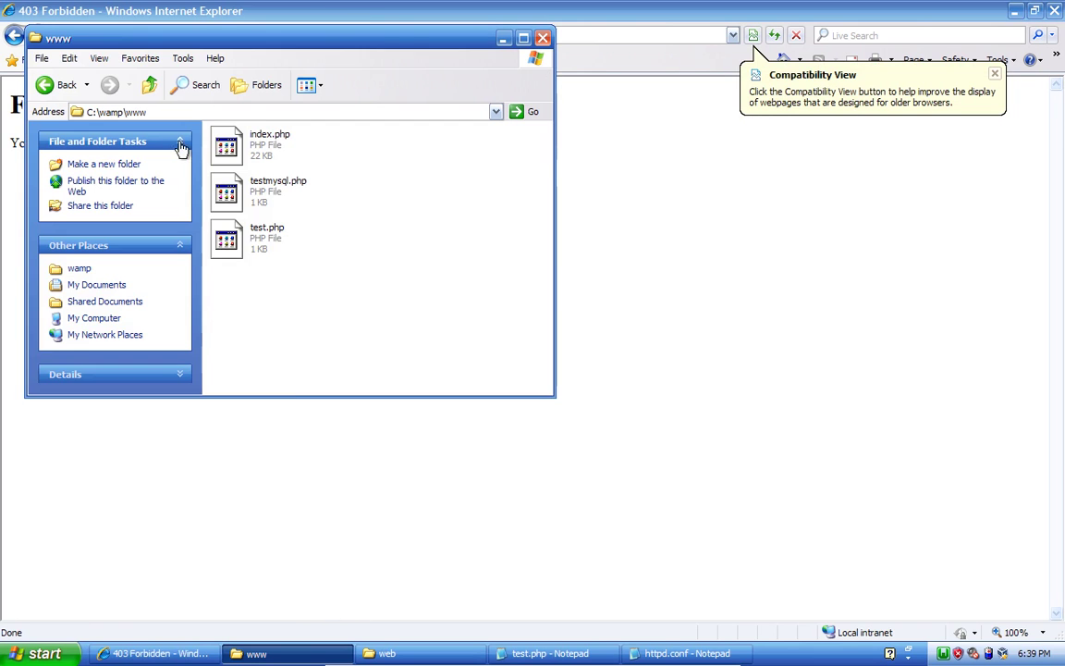
pyautogui.doubleClick(270, 238)
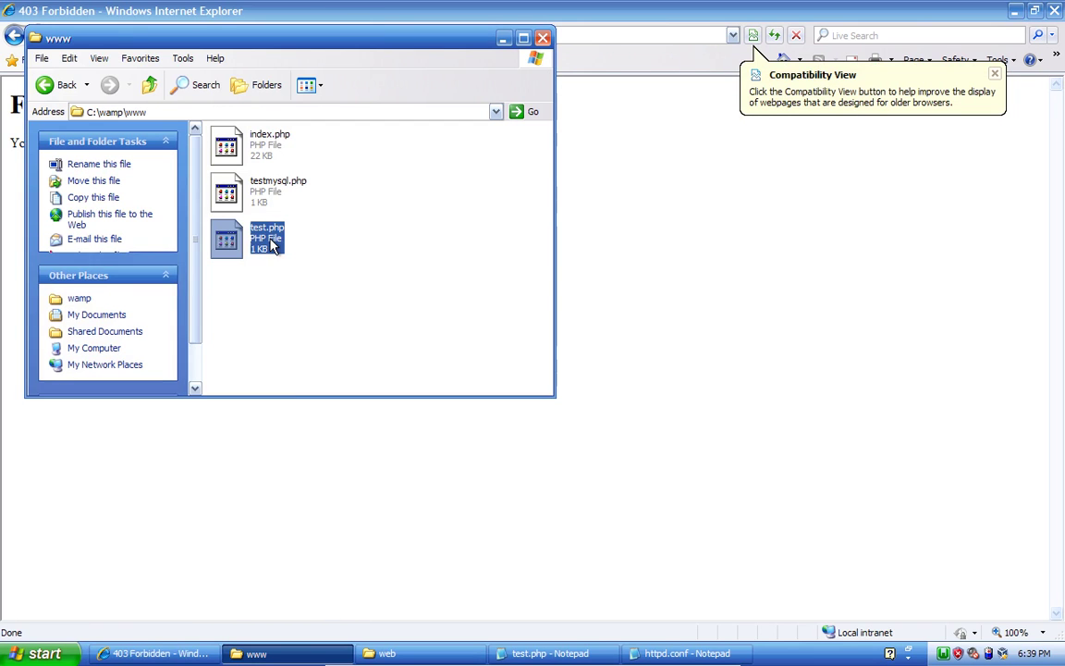
pyautogui.click(381, 653)
pyautogui.rightClick(359, 289)
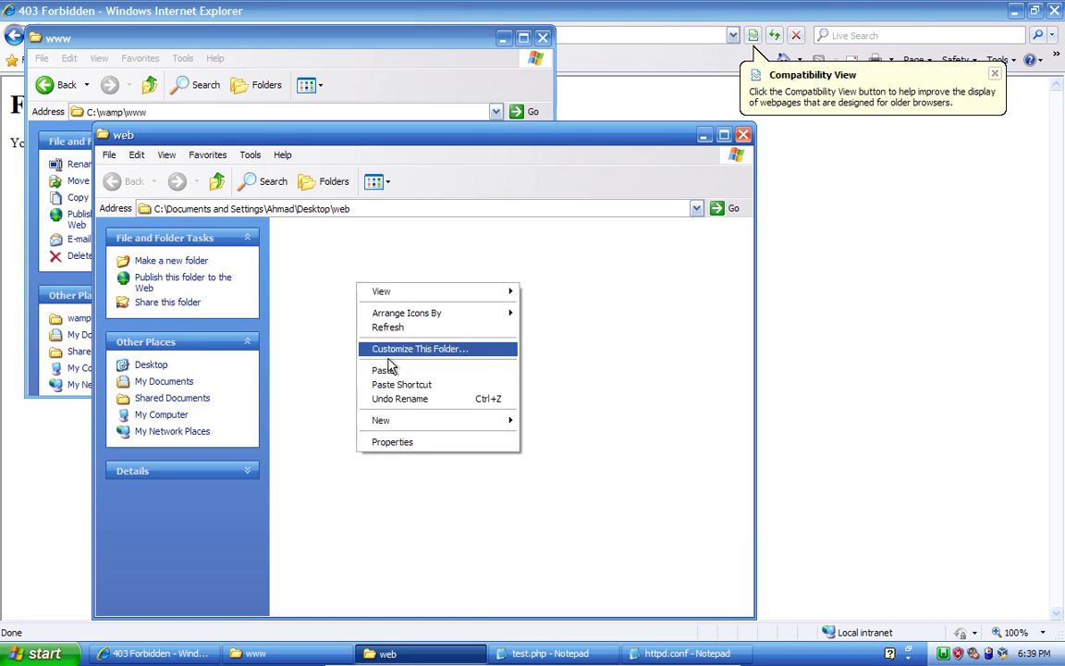
pyautogui.click(462, 370)
pyautogui.click(67, 458)
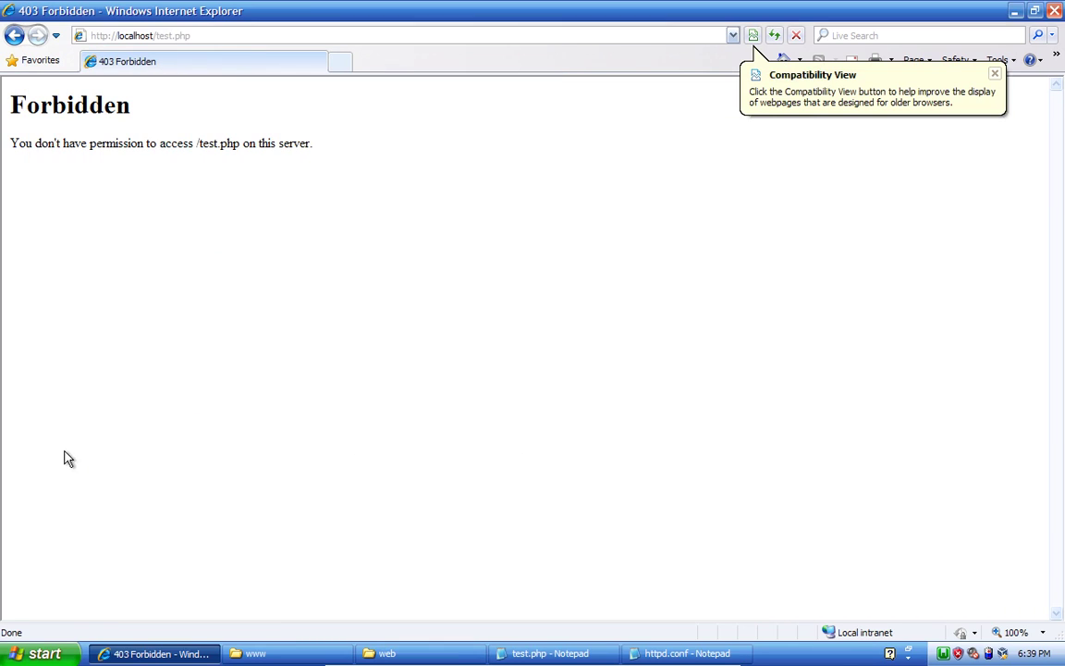
pyautogui.press('F5')
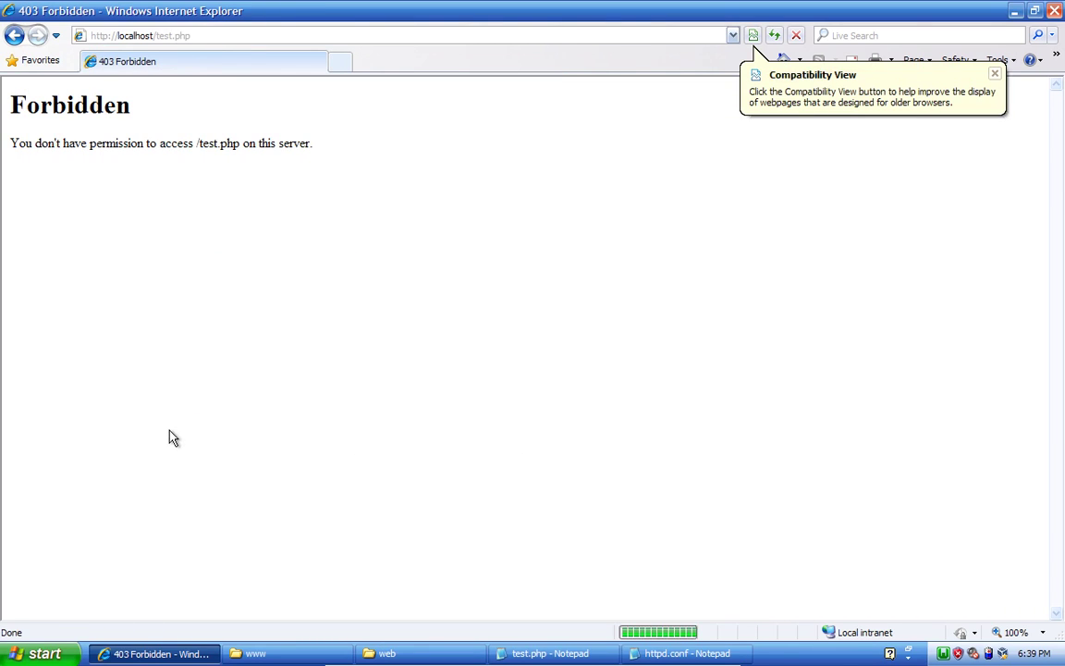
pyautogui.click(245, 37)
pyautogui.press('Return')
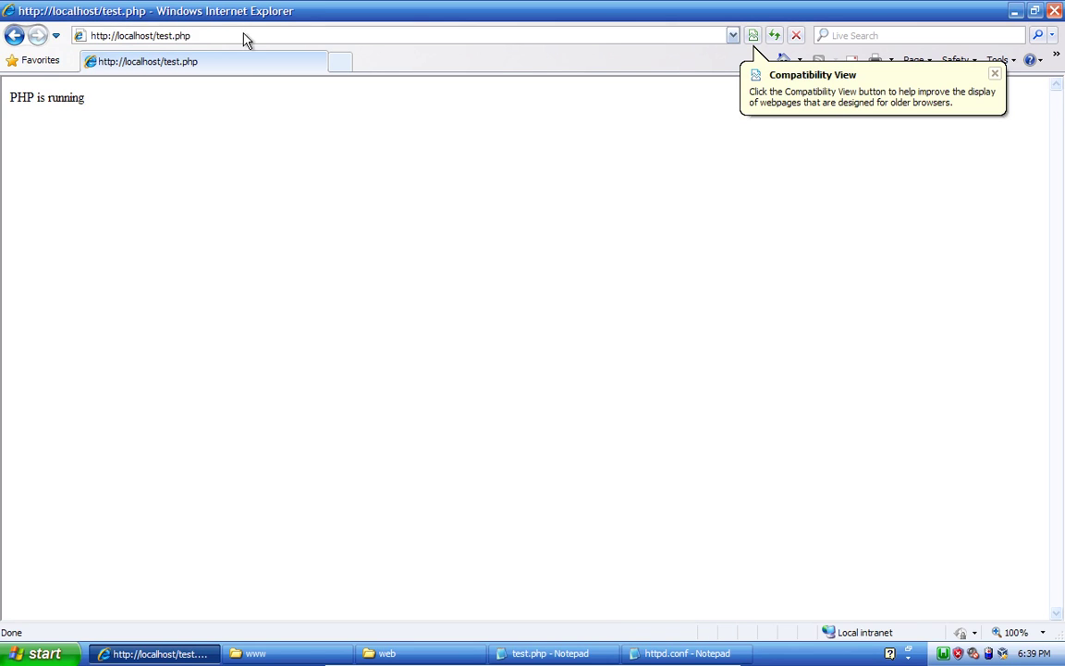
pyautogui.doubleClick(52, 102)
pyautogui.click(234, 220)
# Close the browser, both folder windows and httpd.conf, and move the web folder higher up on the desktop
pyautogui.click(1055, 10)
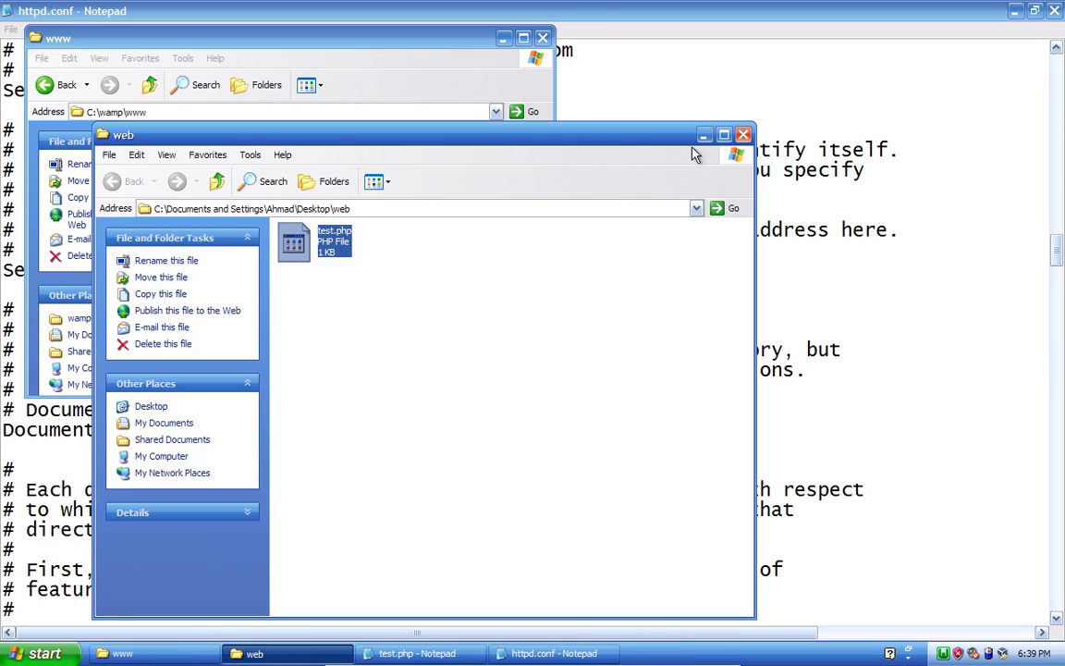
pyautogui.click(745, 138)
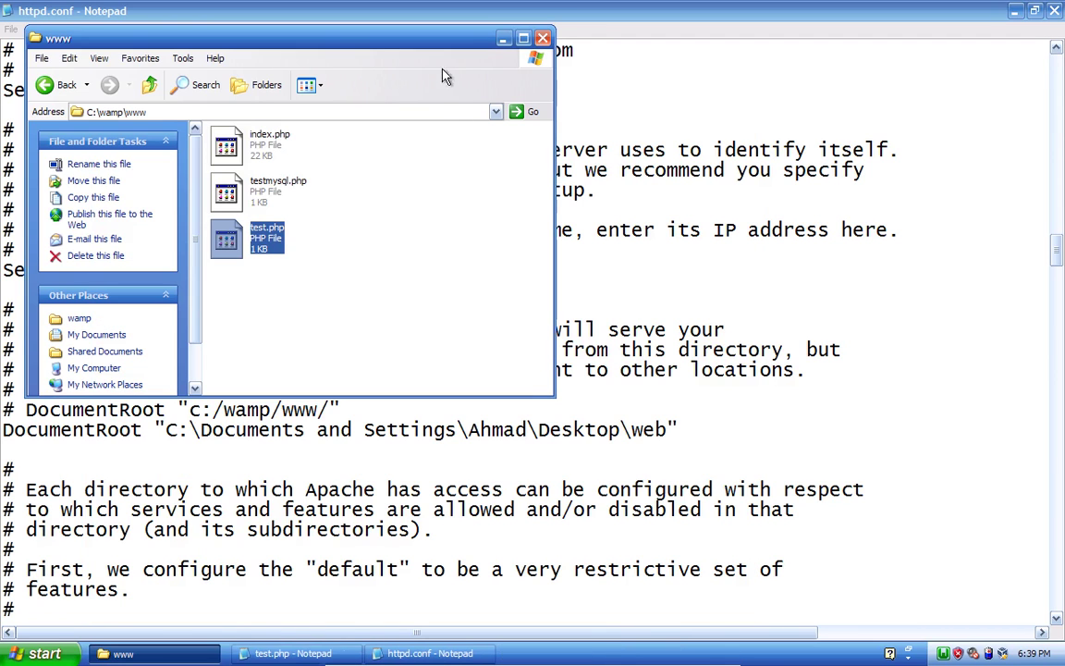
pyautogui.click(542, 37)
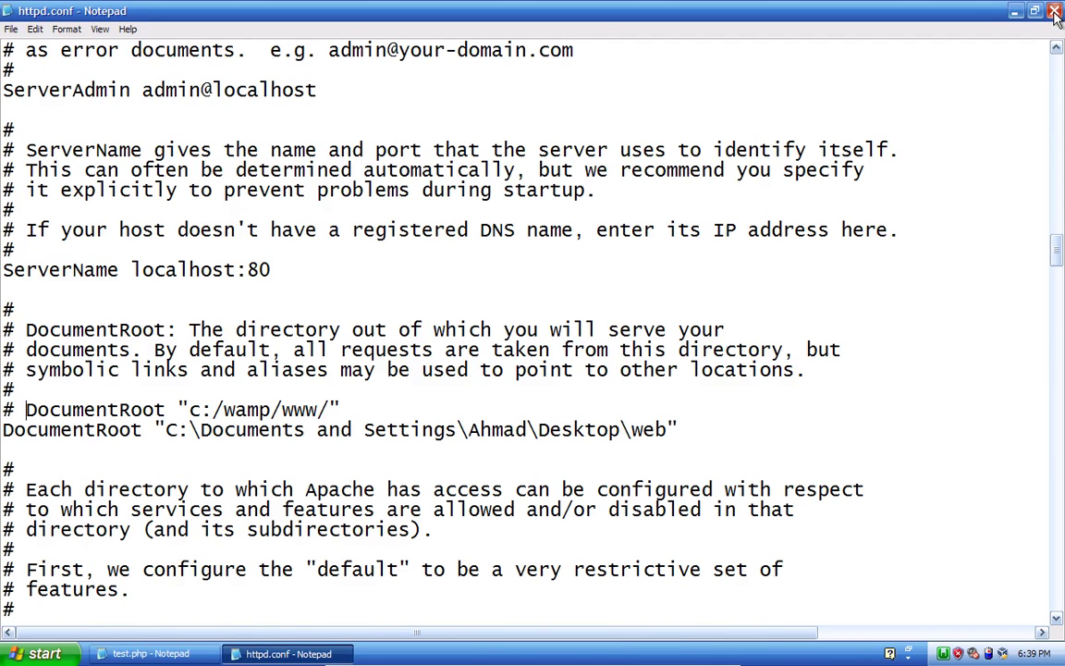
pyautogui.click(1055, 10)
pyautogui.moveTo(154, 212); pyautogui.dragTo(155, 82)
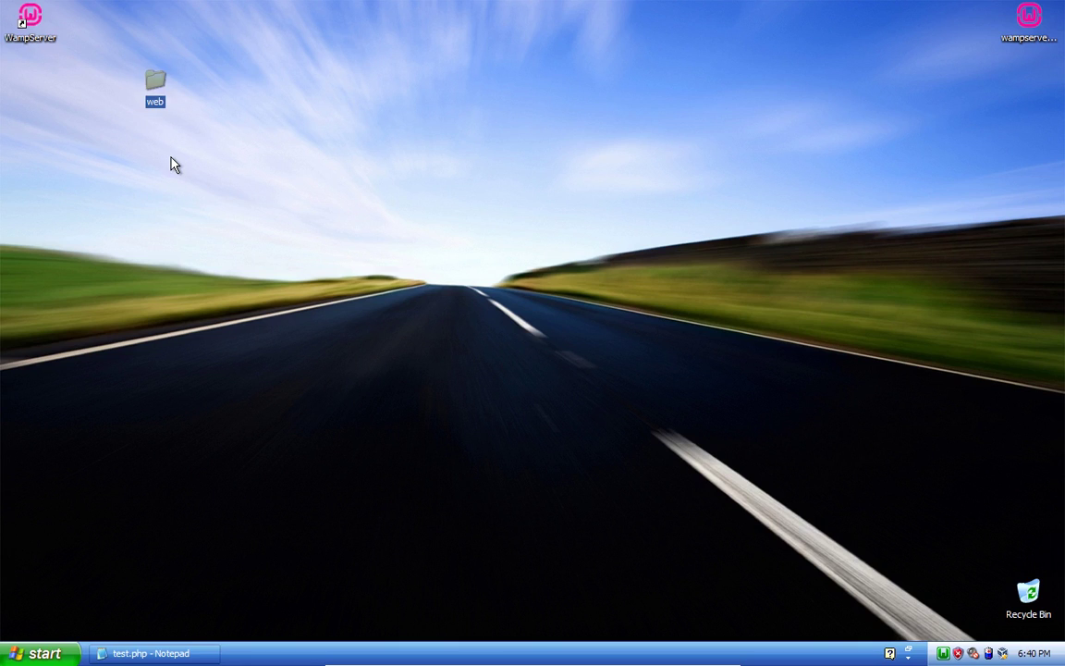